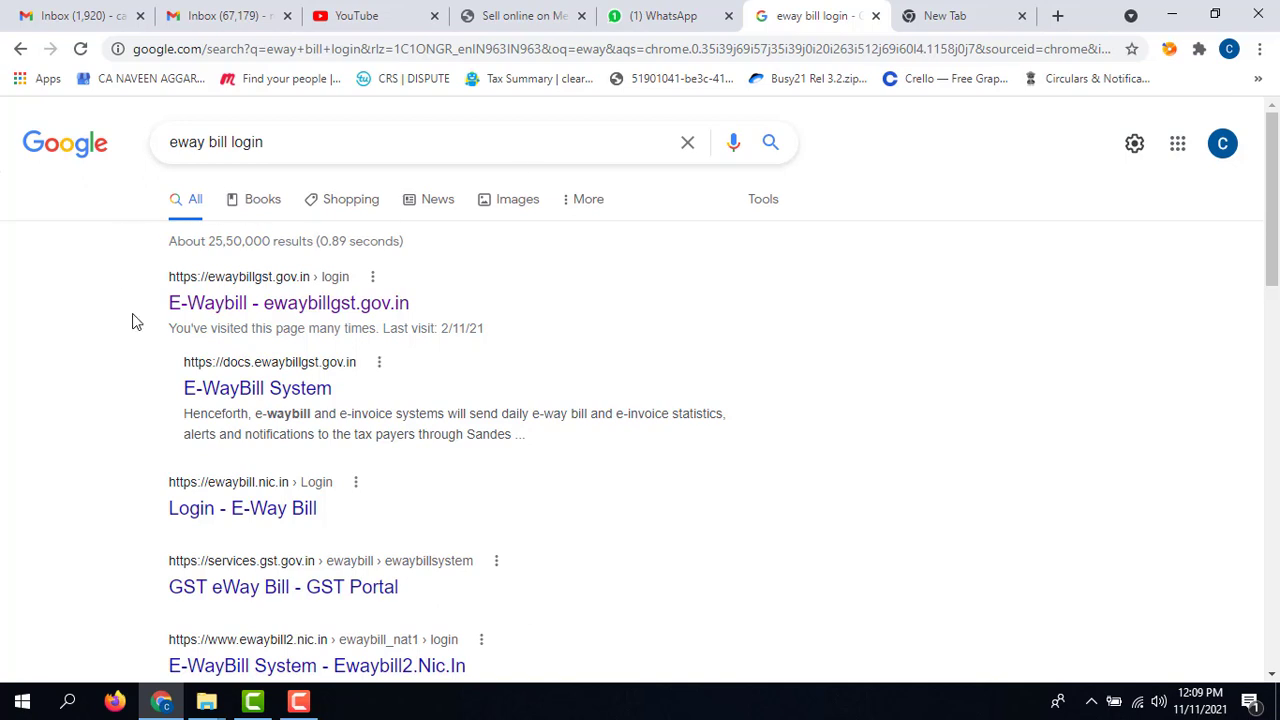
# - Open the E-Way Bill portal from the search results and bring up its e-Way Bill registration form
pyautogui.click(325, 318)
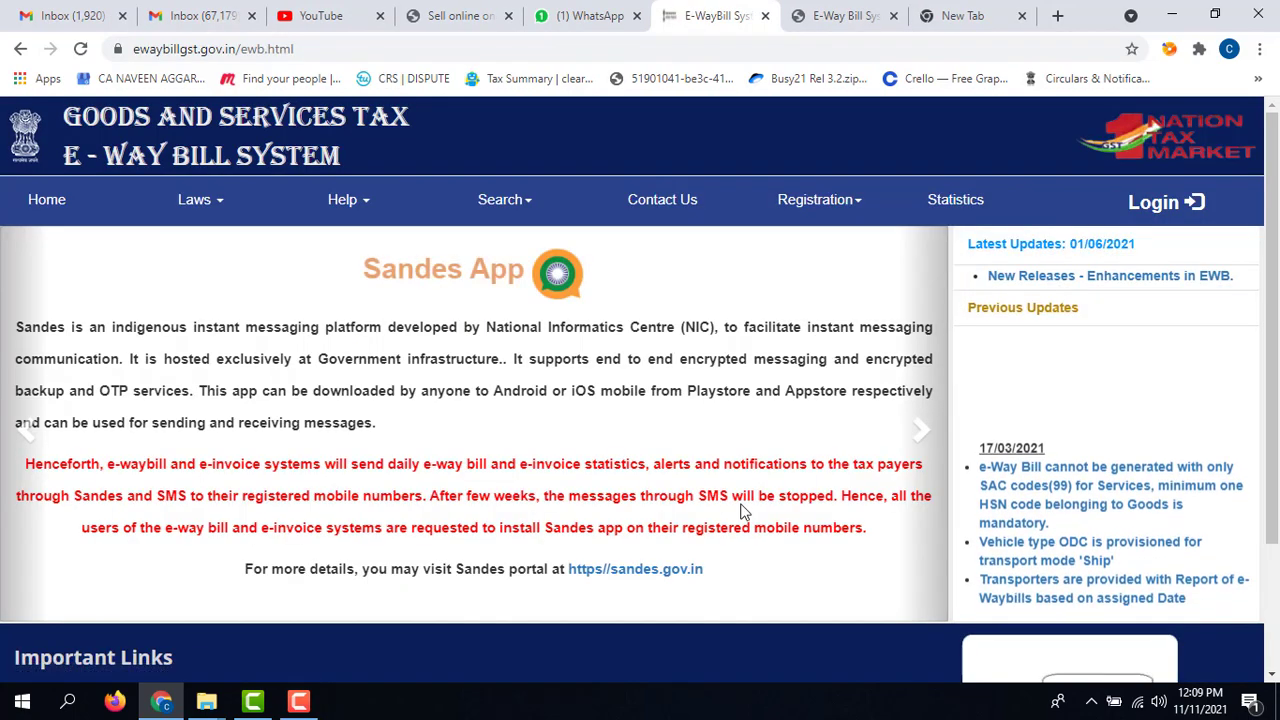
pyautogui.moveTo(849, 206)
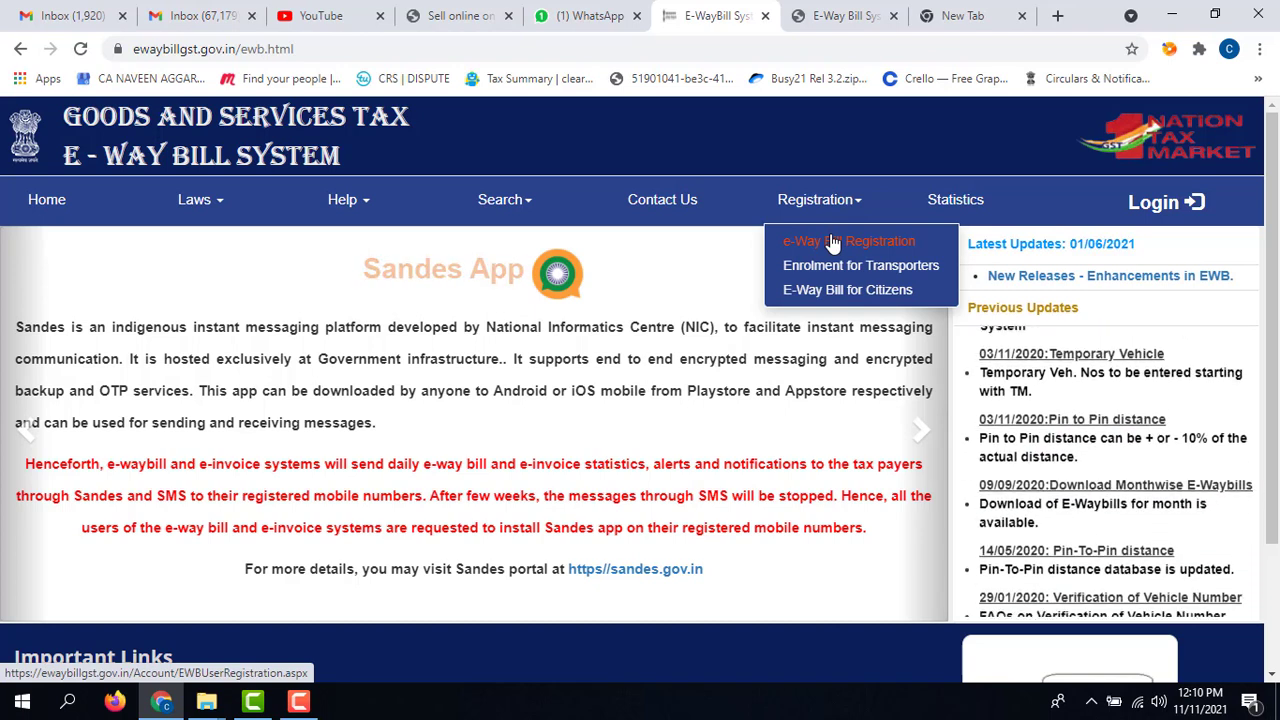
pyautogui.click(831, 243)
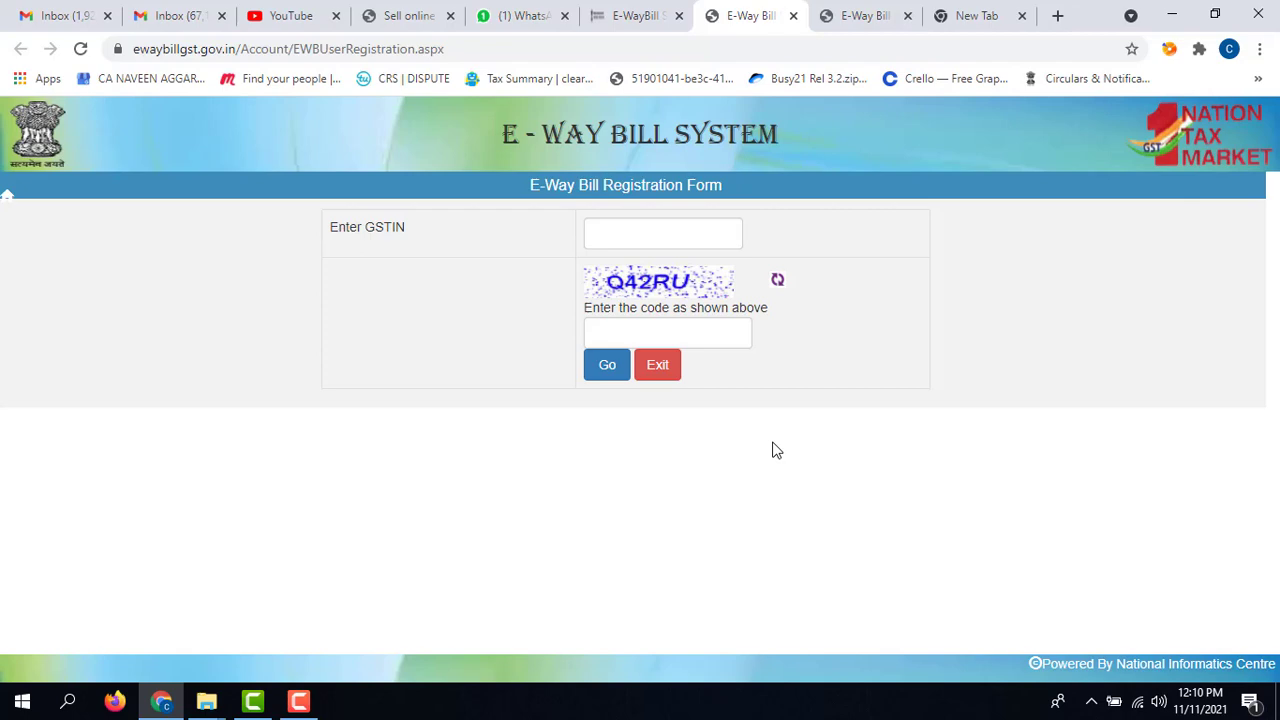
# - Return to the portal's home page and log in with the account username, password and captcha code
pyautogui.click(603, 12)
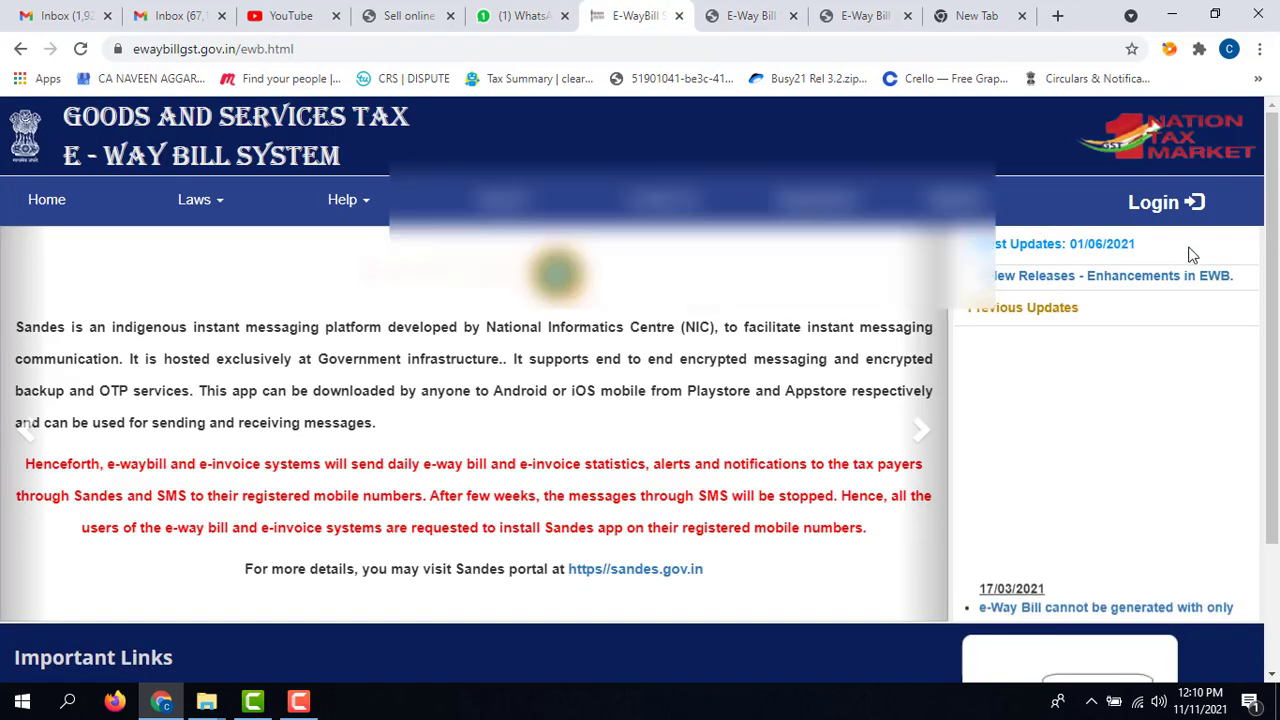
pyautogui.click(1160, 203)
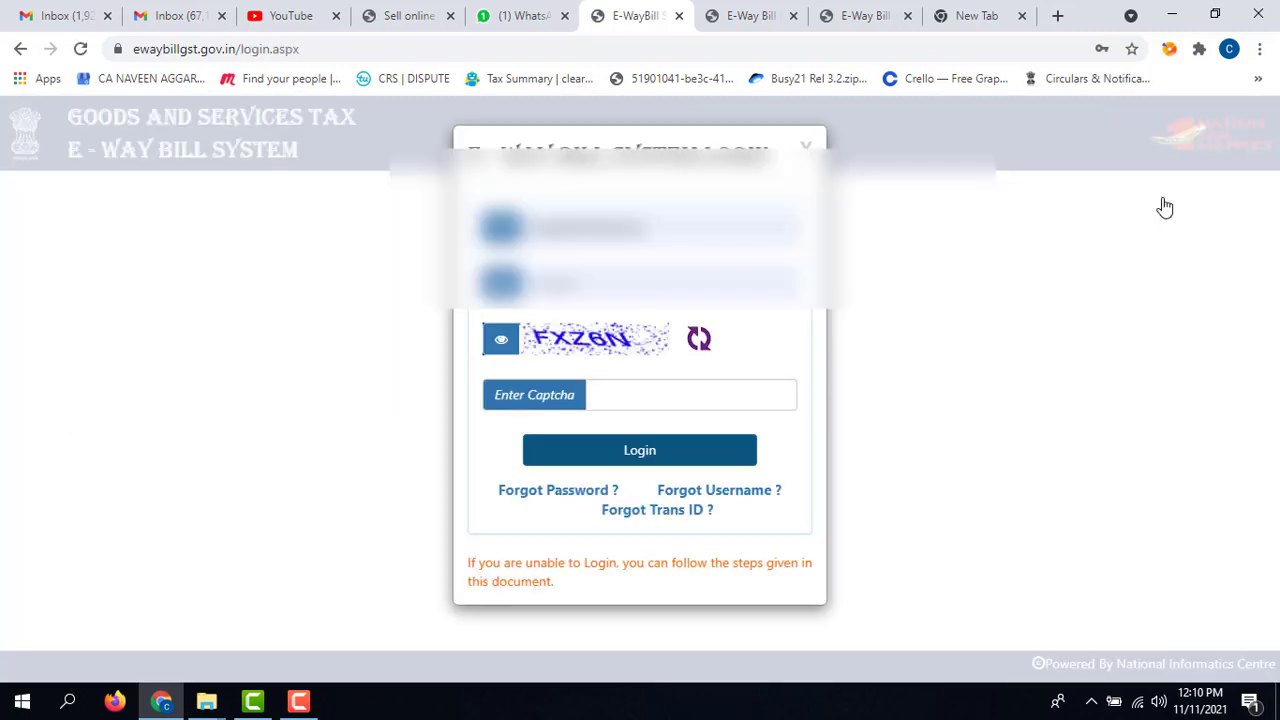
pyautogui.click(650, 283)
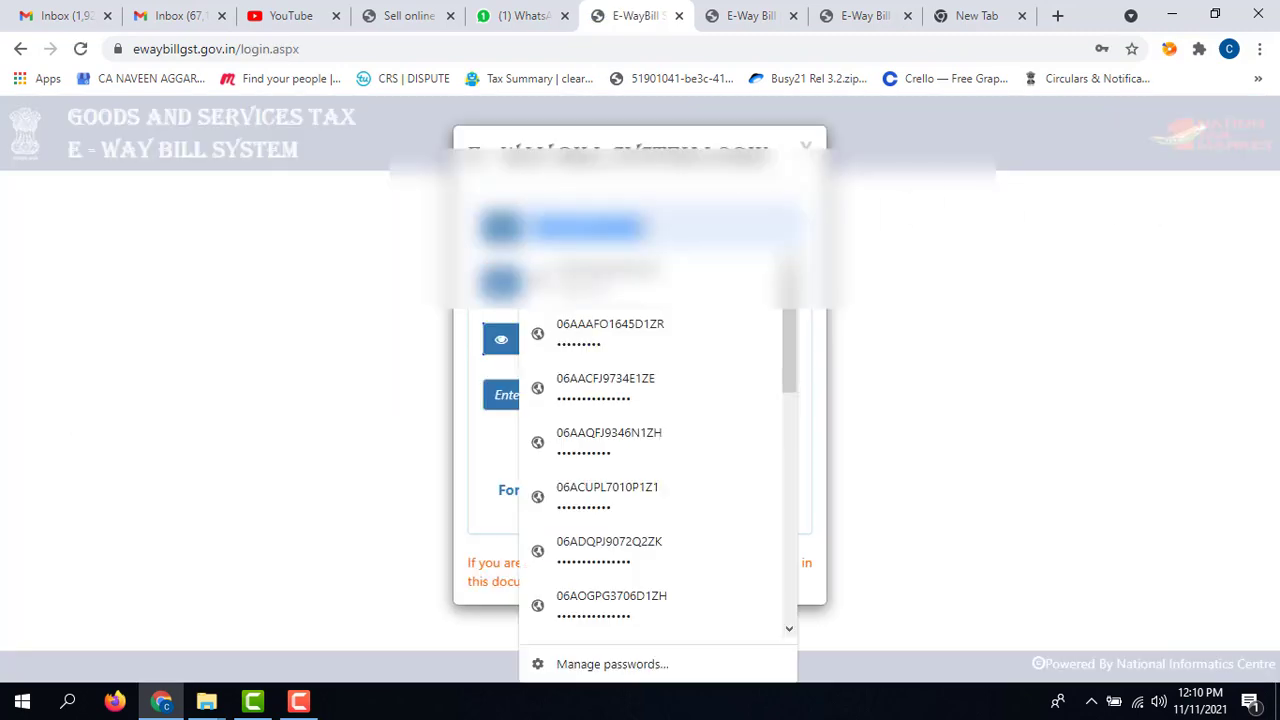
pyautogui.write('a')
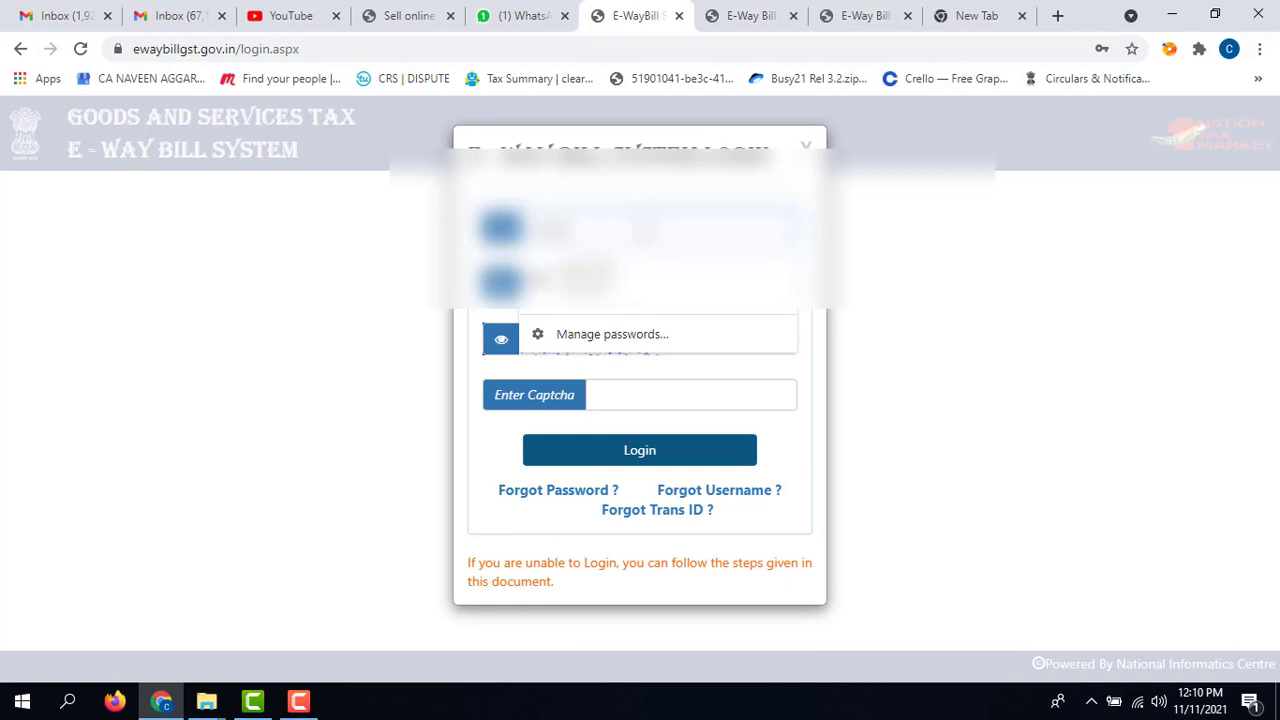
pyautogui.click(651, 398)
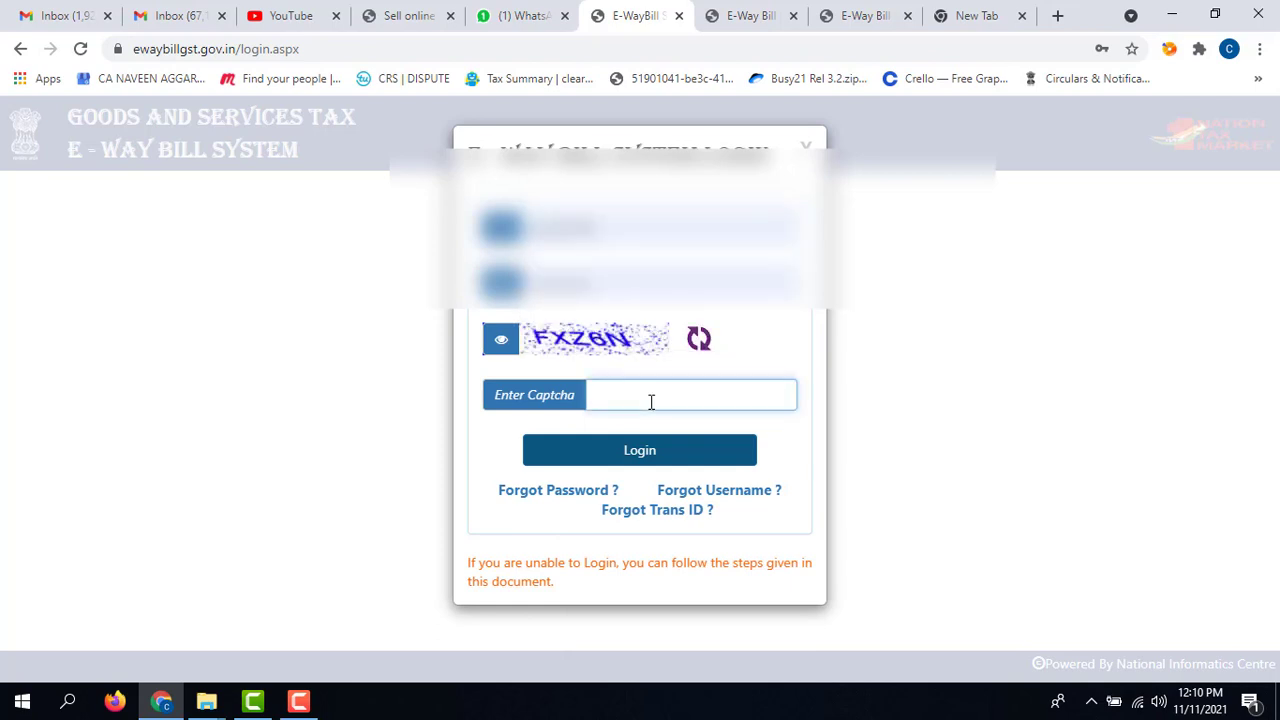
pyautogui.write('FXZ6N')
pyautogui.click(649, 451)
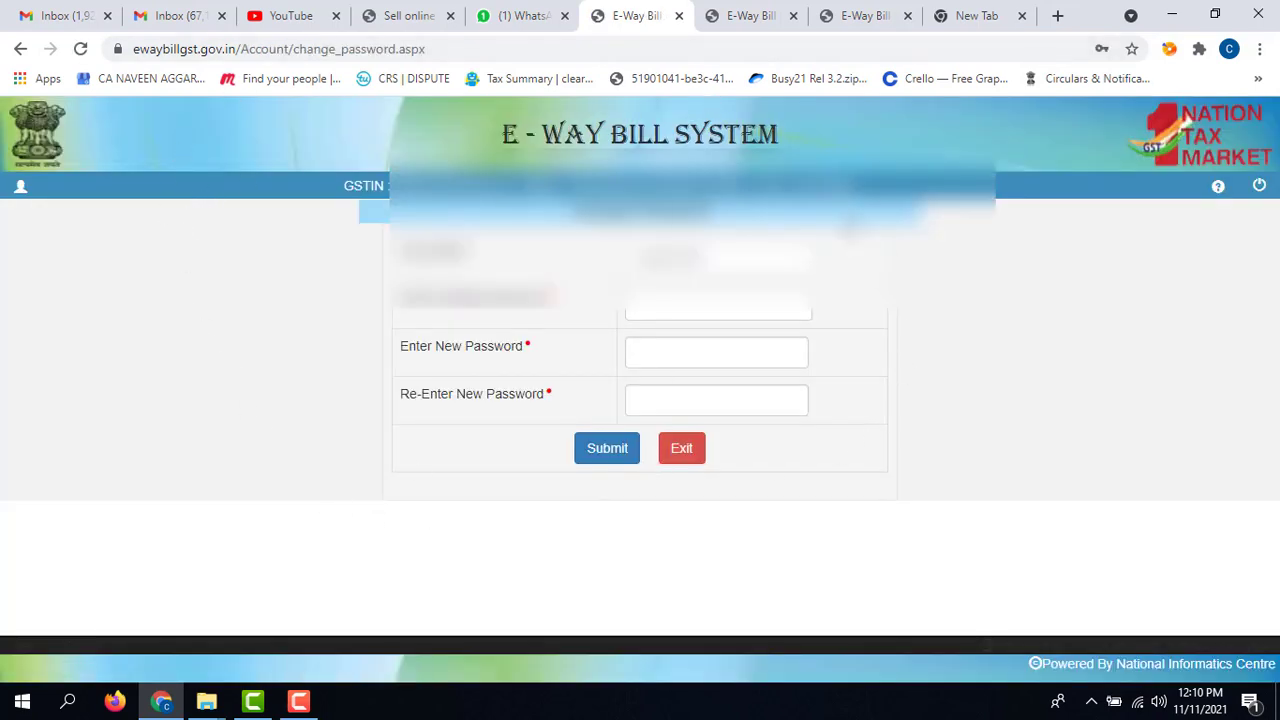
# - Exit the password change form and open the entry form for generating a new e-way bill
pyautogui.click(688, 457)
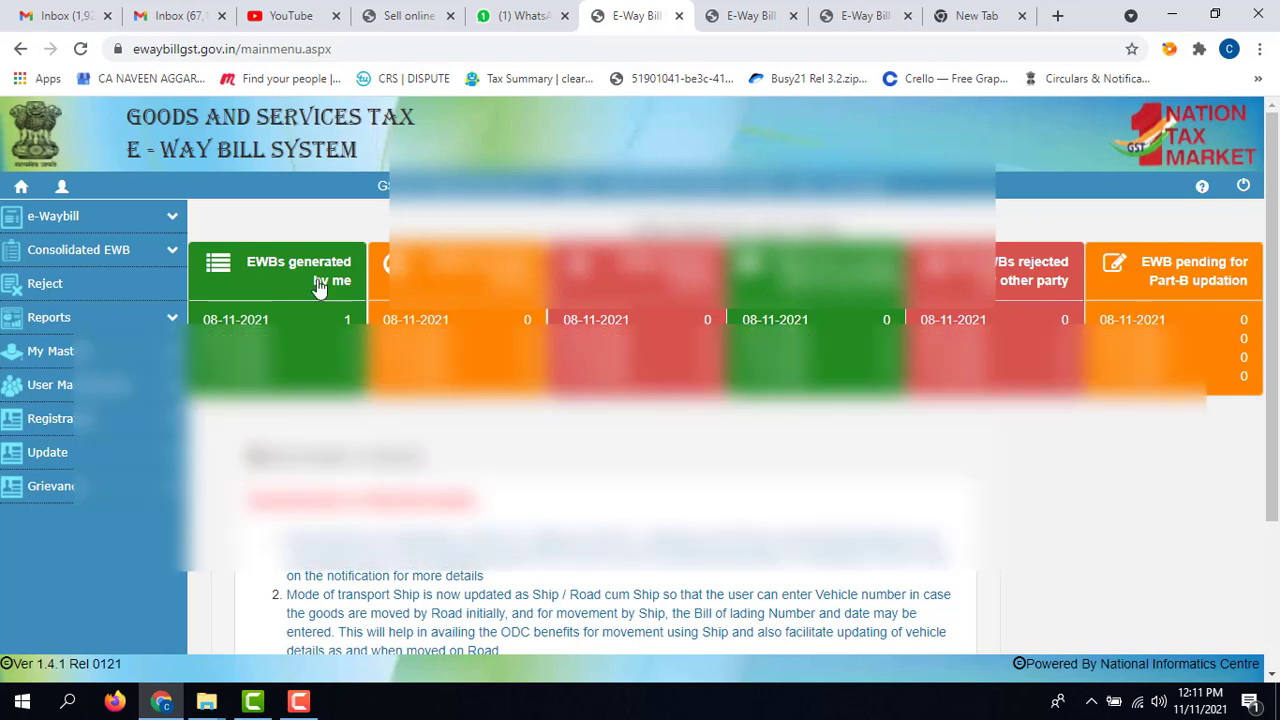
pyautogui.click(160, 222)
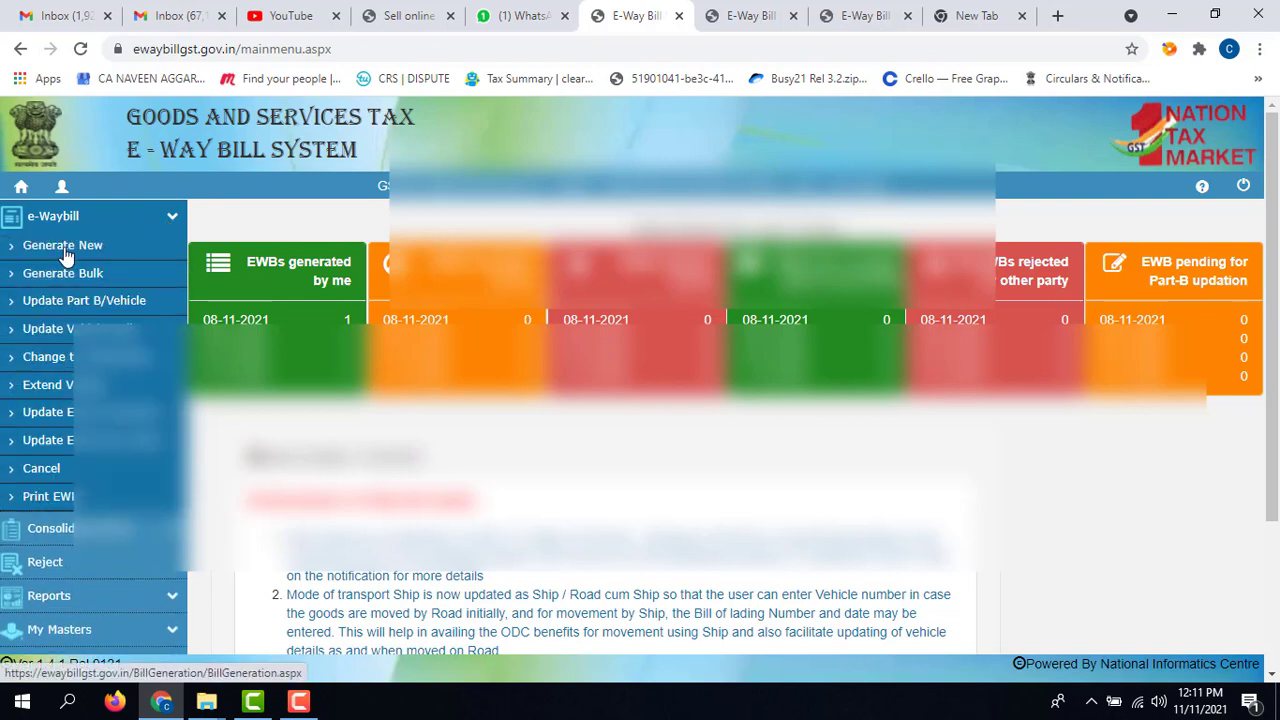
pyautogui.click(75, 254)
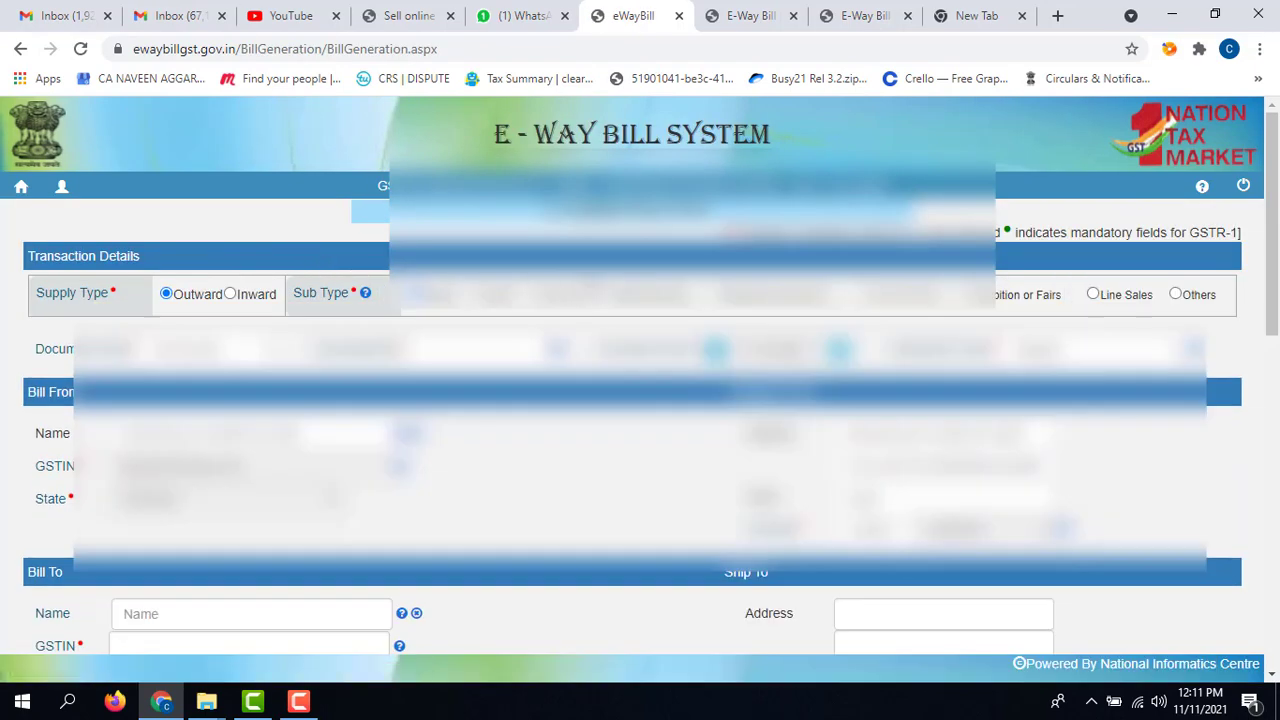
# - Examine the transaction details of the e-way bill form, including the document type, document number, date and transaction type
pyautogui.scroll(-2, 590, 287)
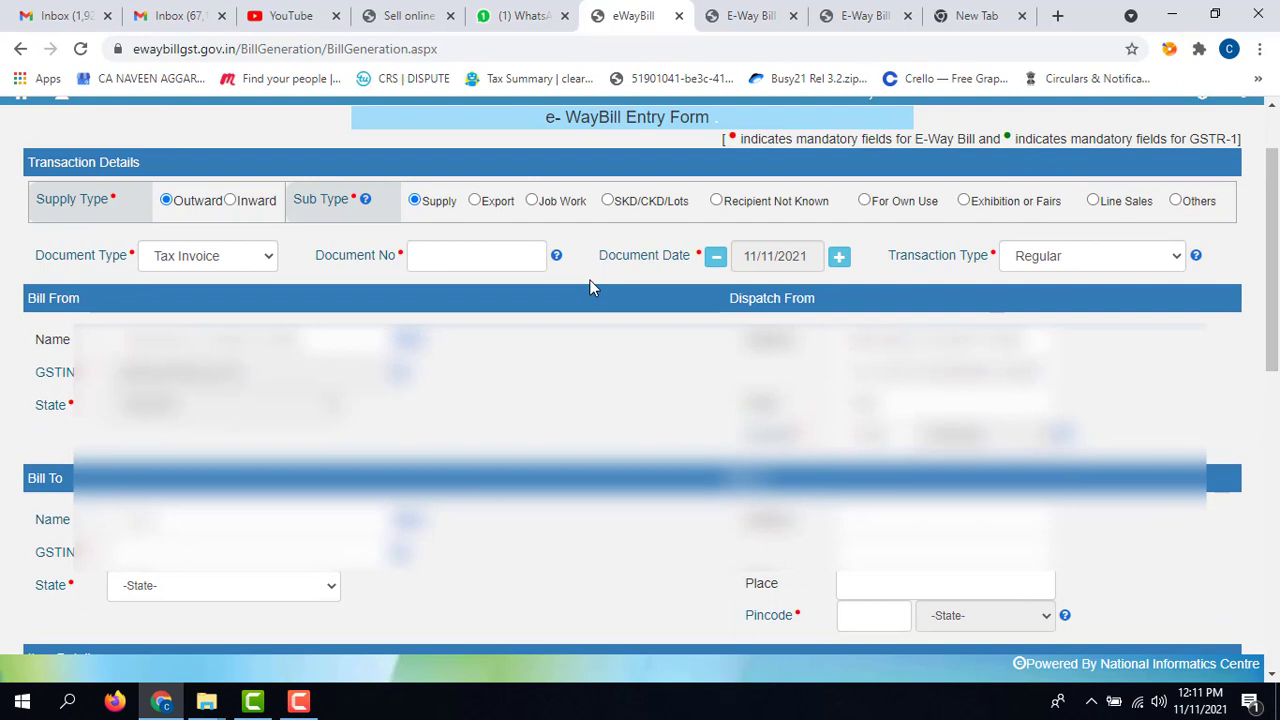
pyautogui.scroll(1, 593, 287)
pyautogui.scroll(-1, 460, 283)
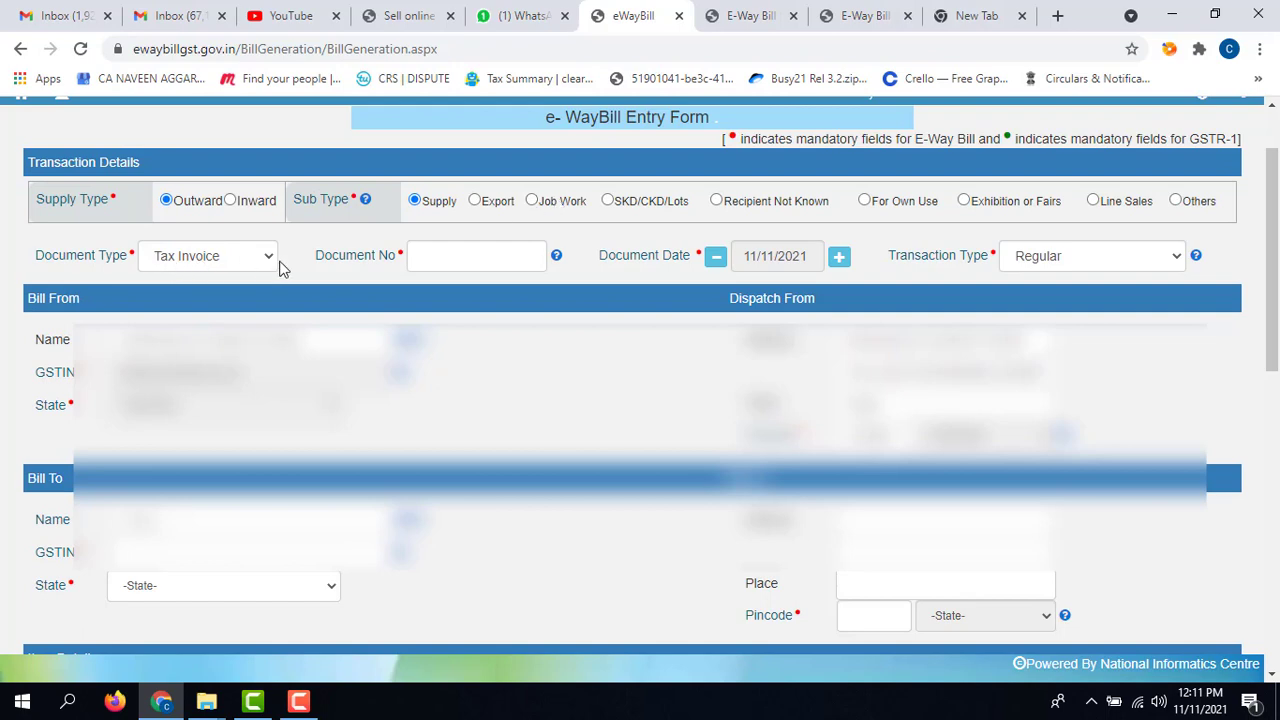
pyautogui.click(474, 258)
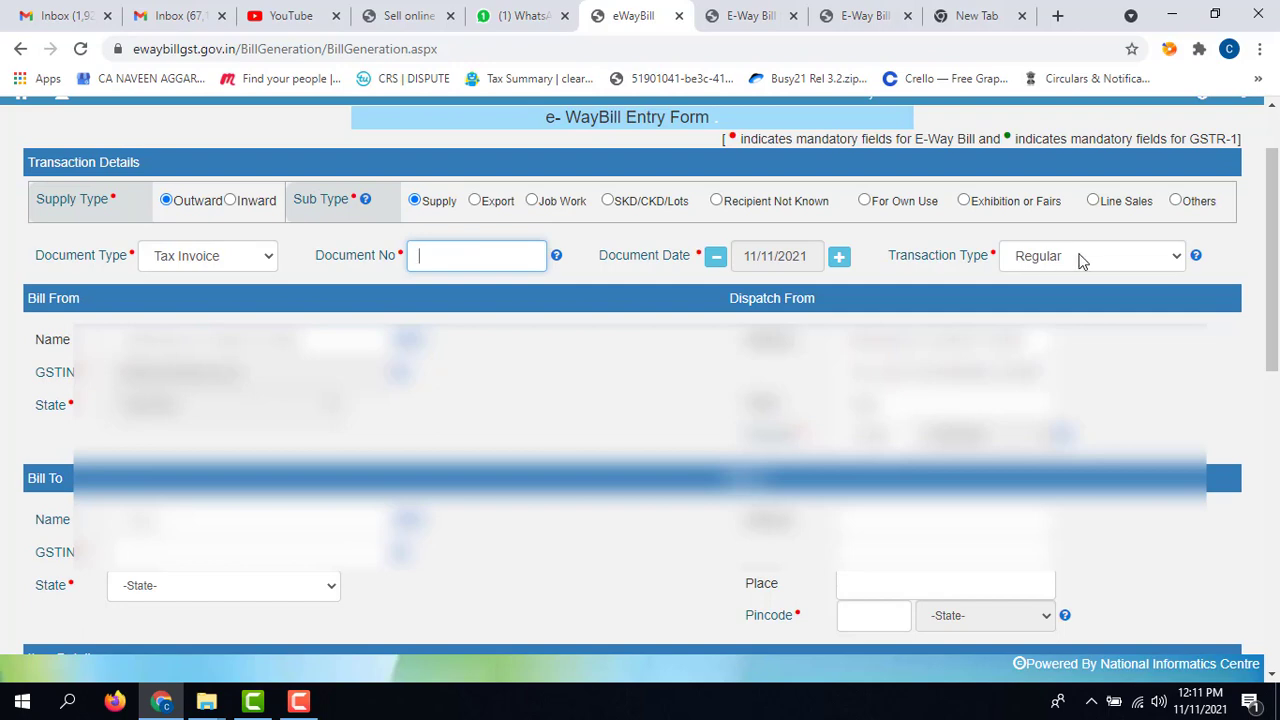
pyautogui.scroll(-1, 1080, 257)
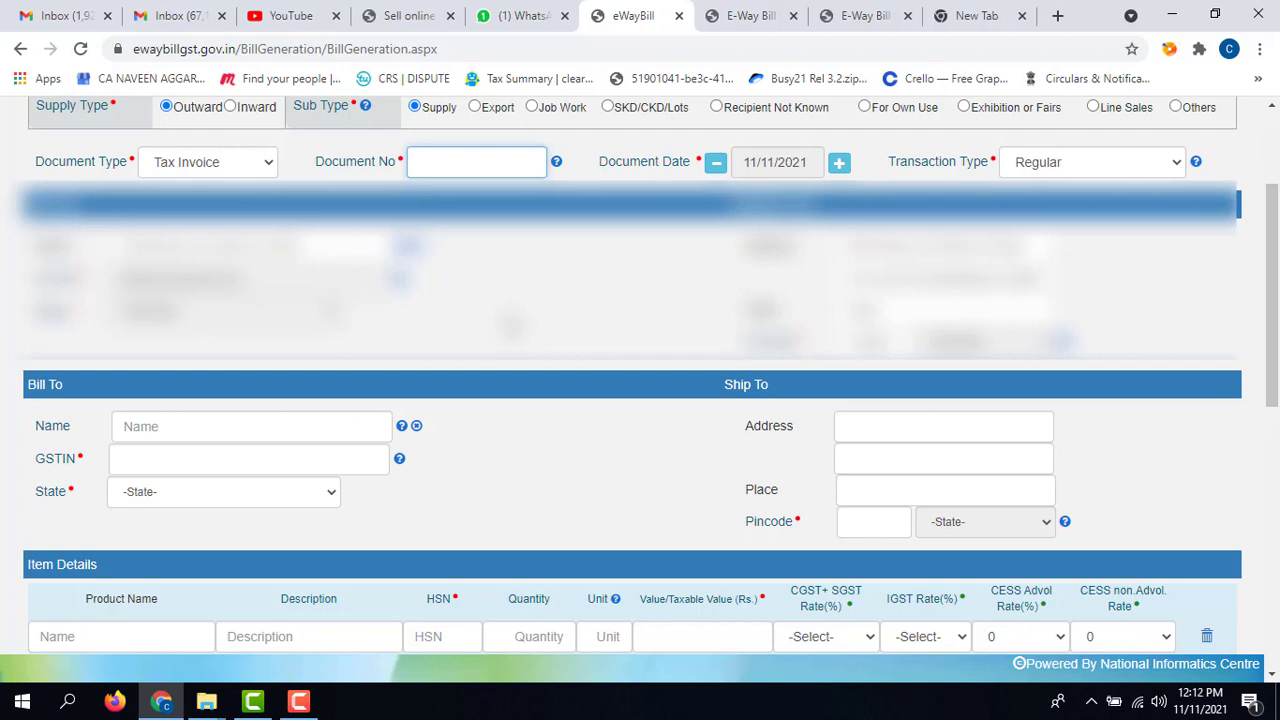
# - Compare the billing party sections for the Inward and Outward supply types, leaving Outward selected
pyautogui.click(231, 106)
pyautogui.click(176, 110)
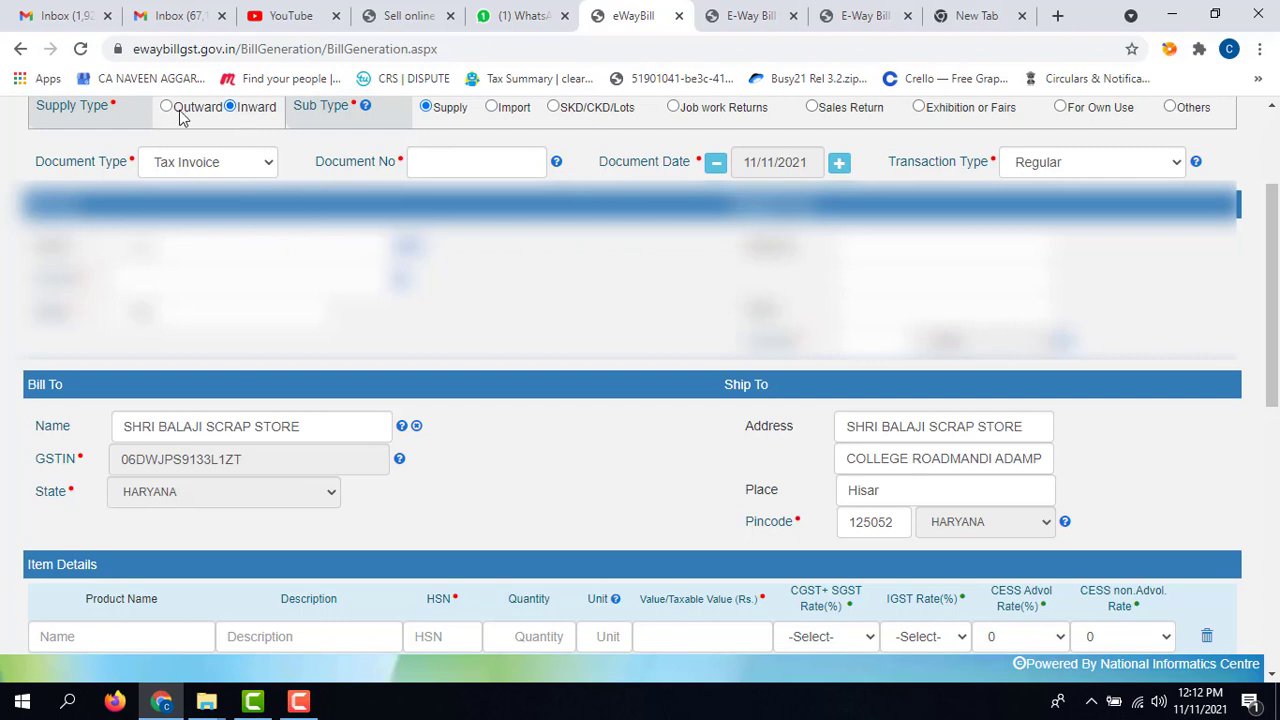
pyautogui.click(229, 108)
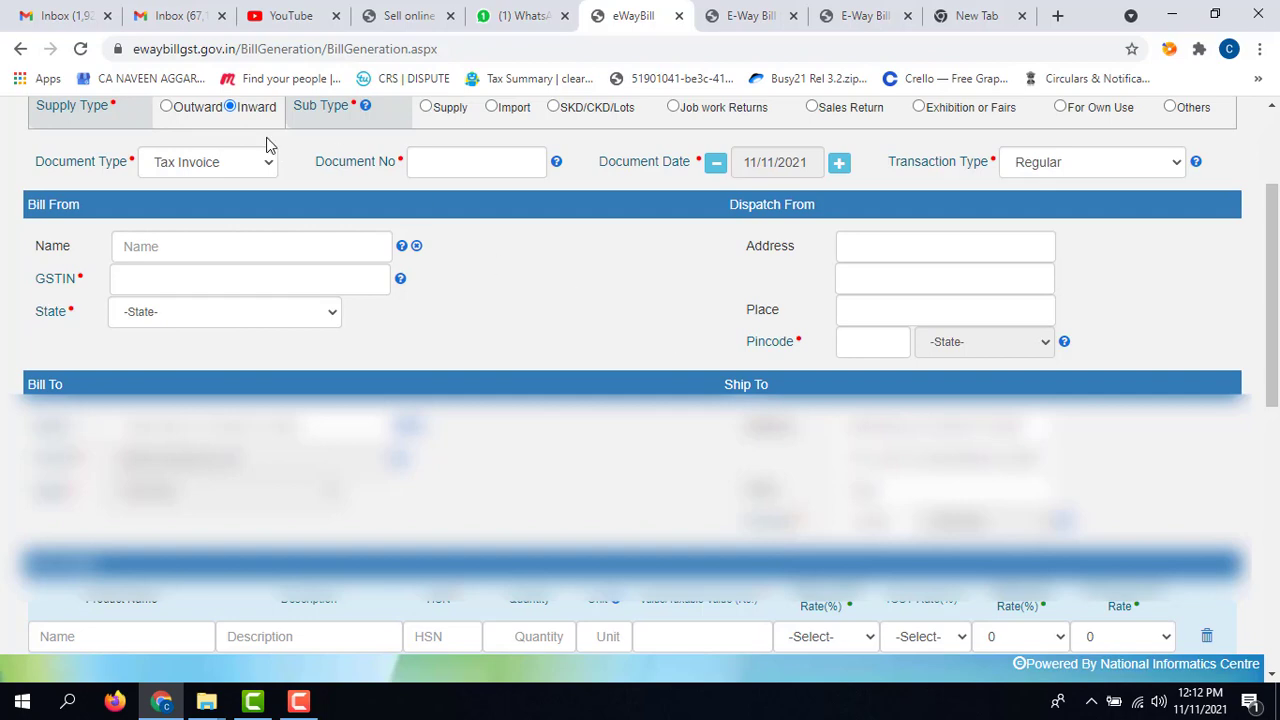
pyautogui.click(166, 107)
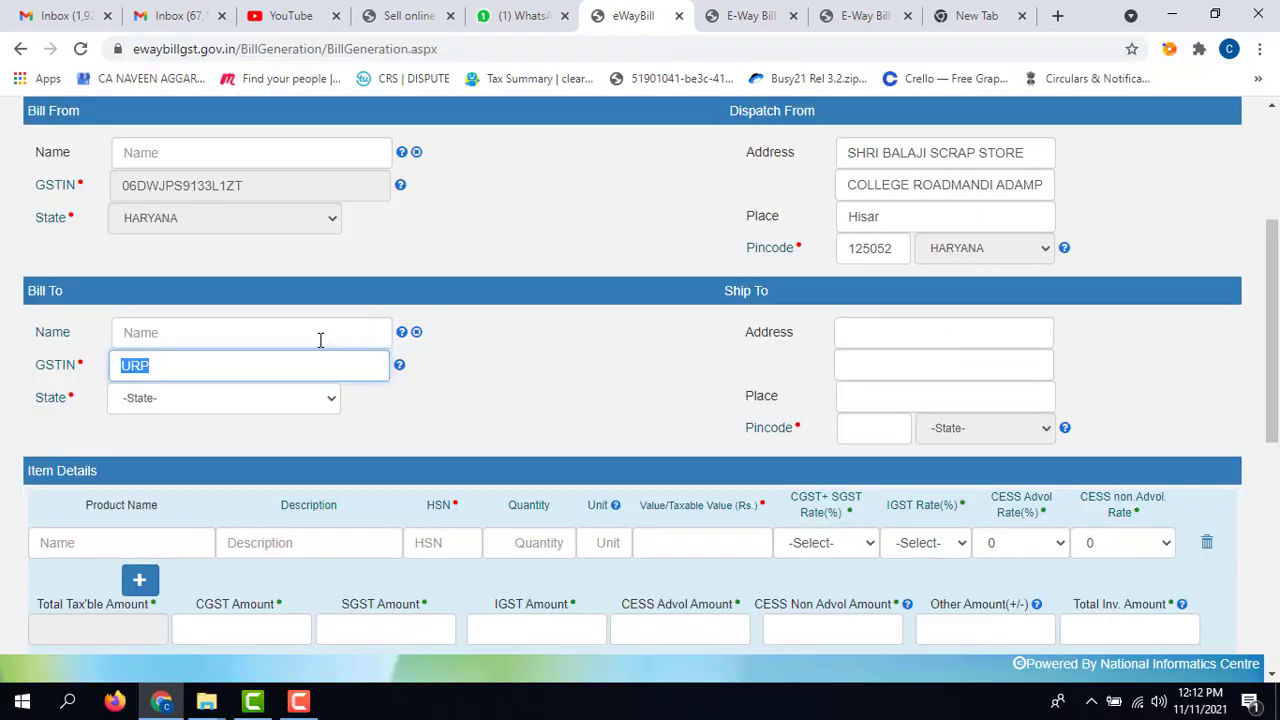
# - Go through the item's product name, description, HSN, quantity and unit fields, and view the list of unit quantity codes
pyautogui.scroll(-1, 849, 314)
pyautogui.scroll(-3, 849, 314)
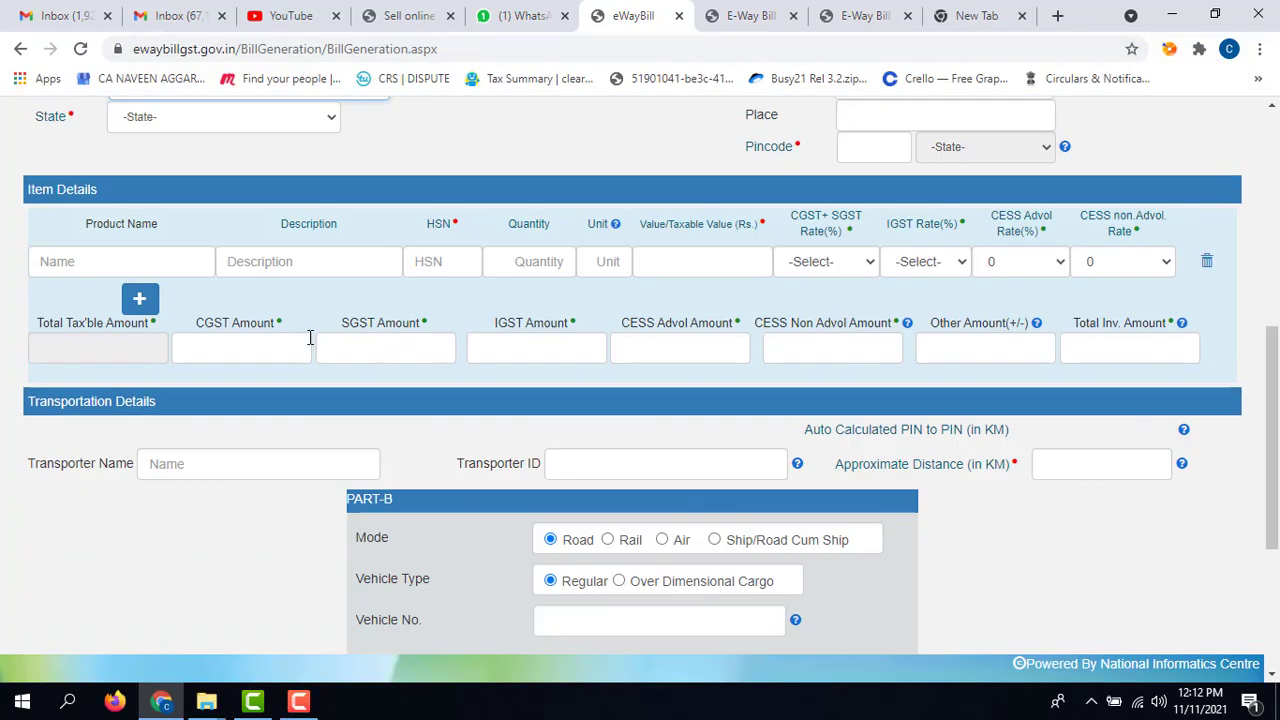
pyautogui.click(126, 261)
pyautogui.click(343, 261)
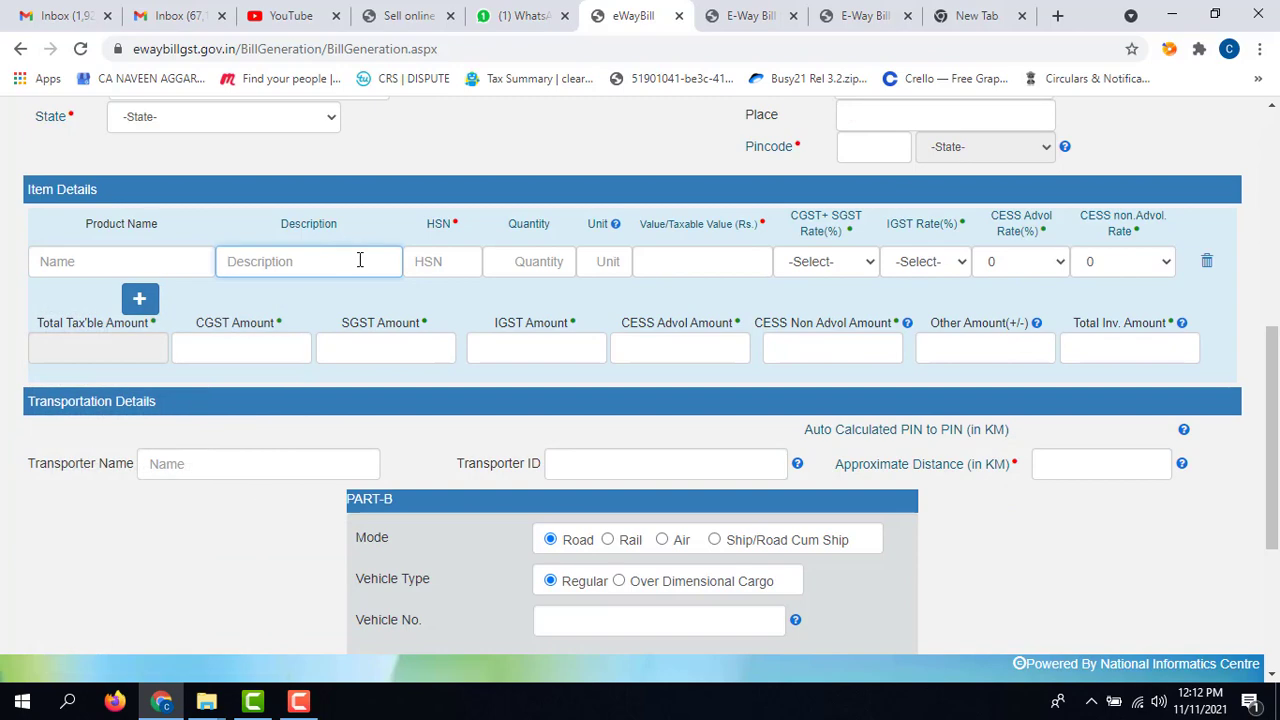
pyautogui.click(421, 261)
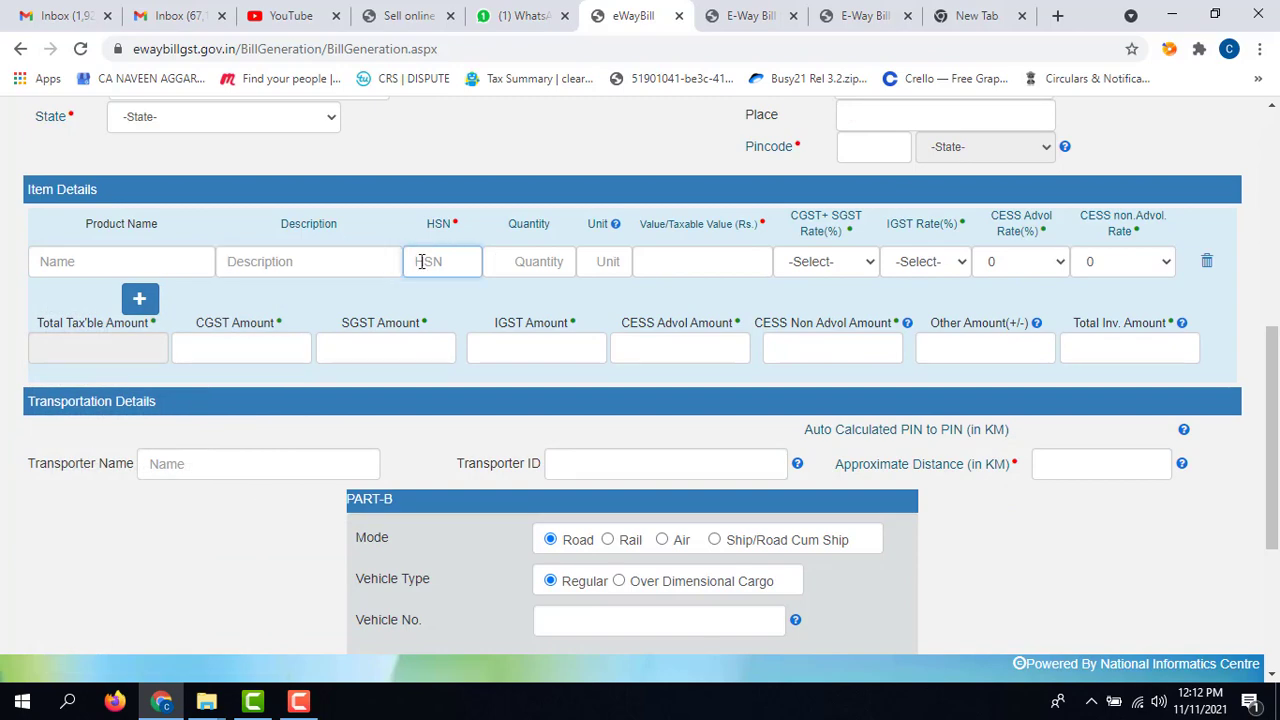
pyautogui.click(536, 261)
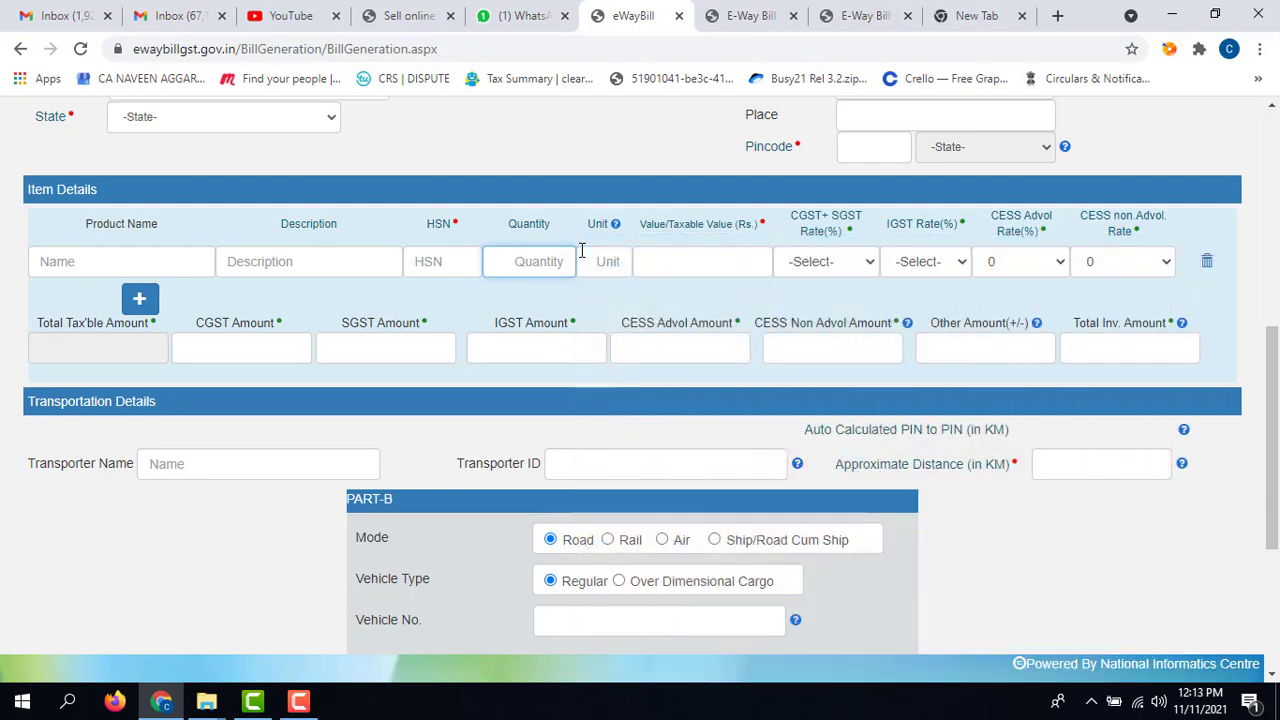
pyautogui.click(612, 261)
pyautogui.click(617, 226)
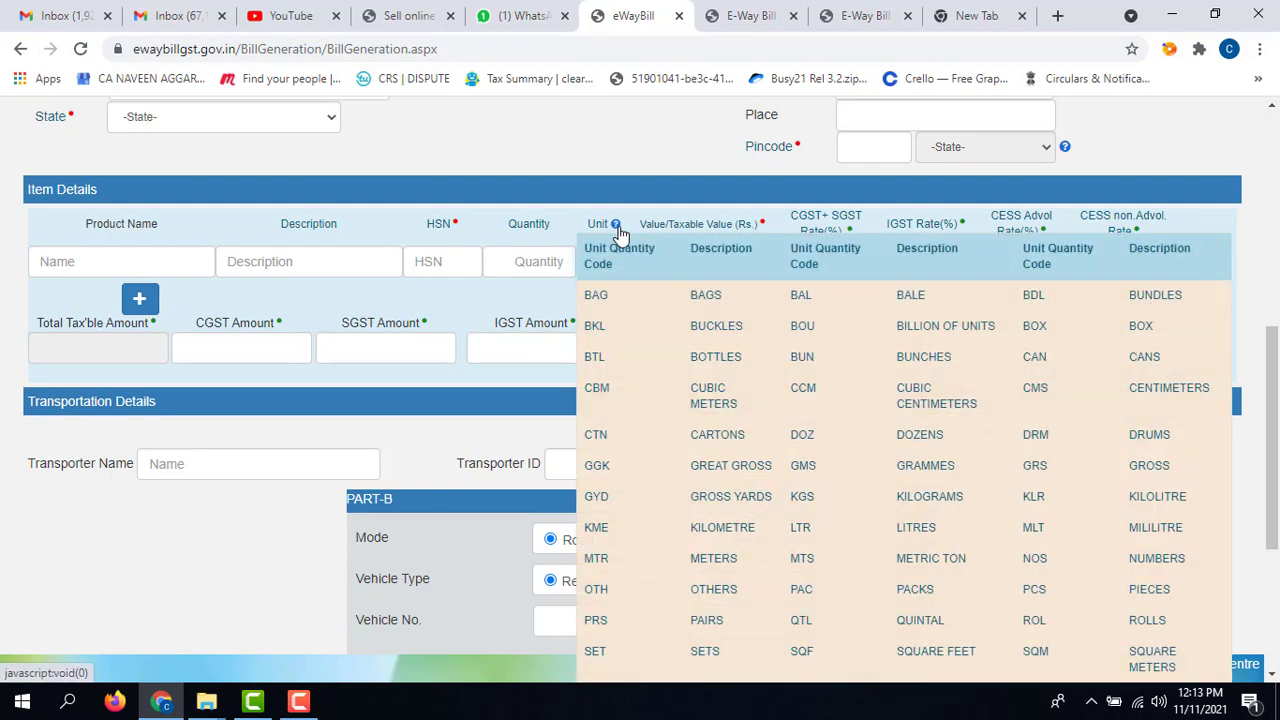
pyautogui.click(608, 260)
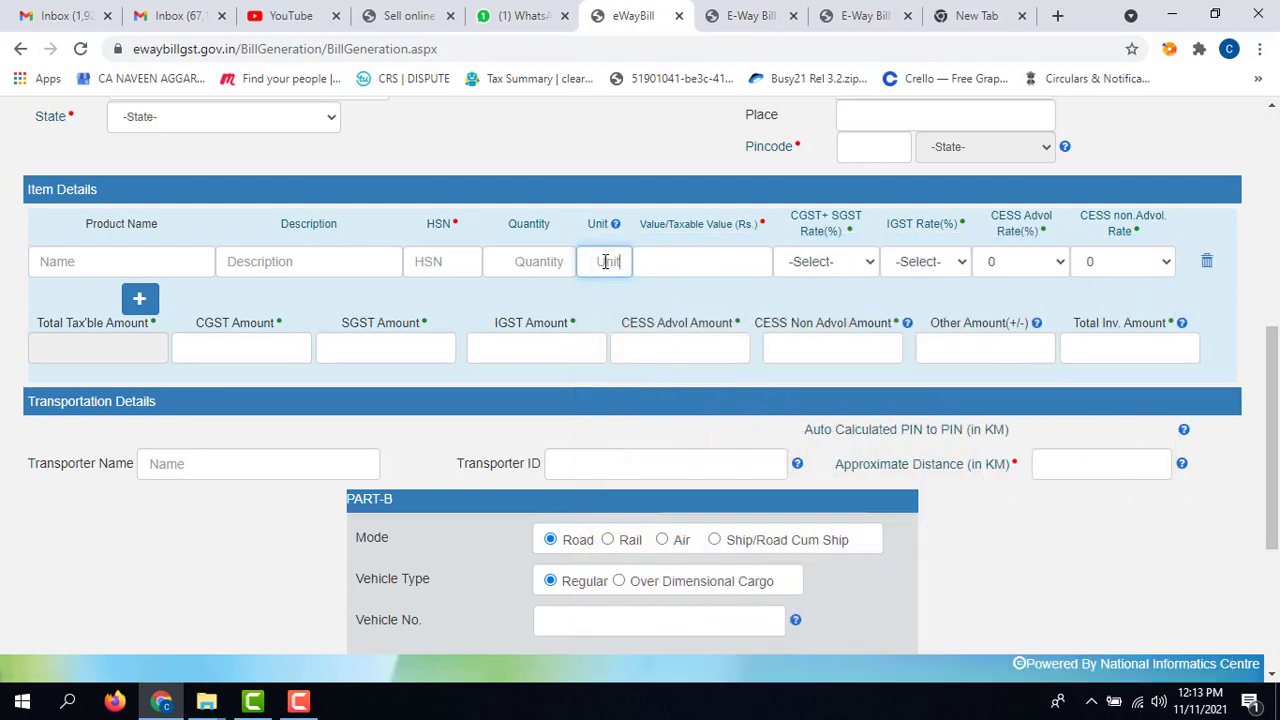
pyautogui.moveTo(614, 229)
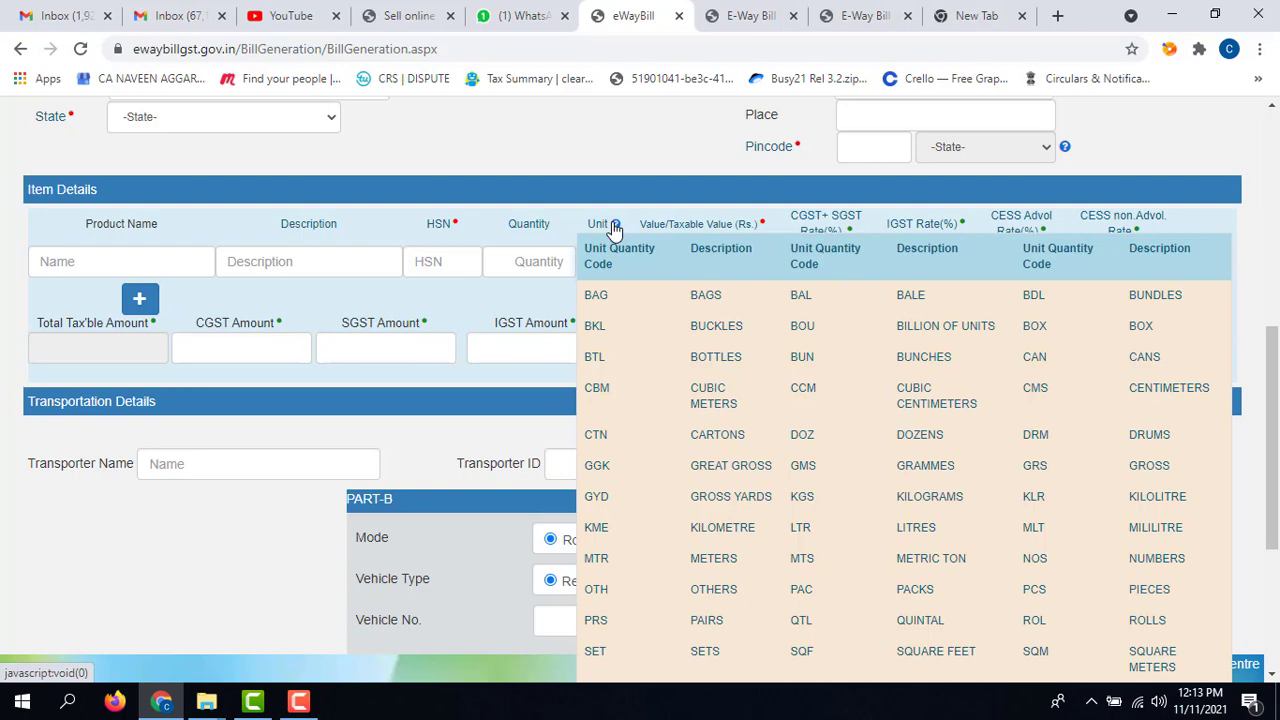
# - Review the item's taxable value, CGST+SGST rate options and total invoice amount fields, leaving the tax rate unselected
pyautogui.click(752, 266)
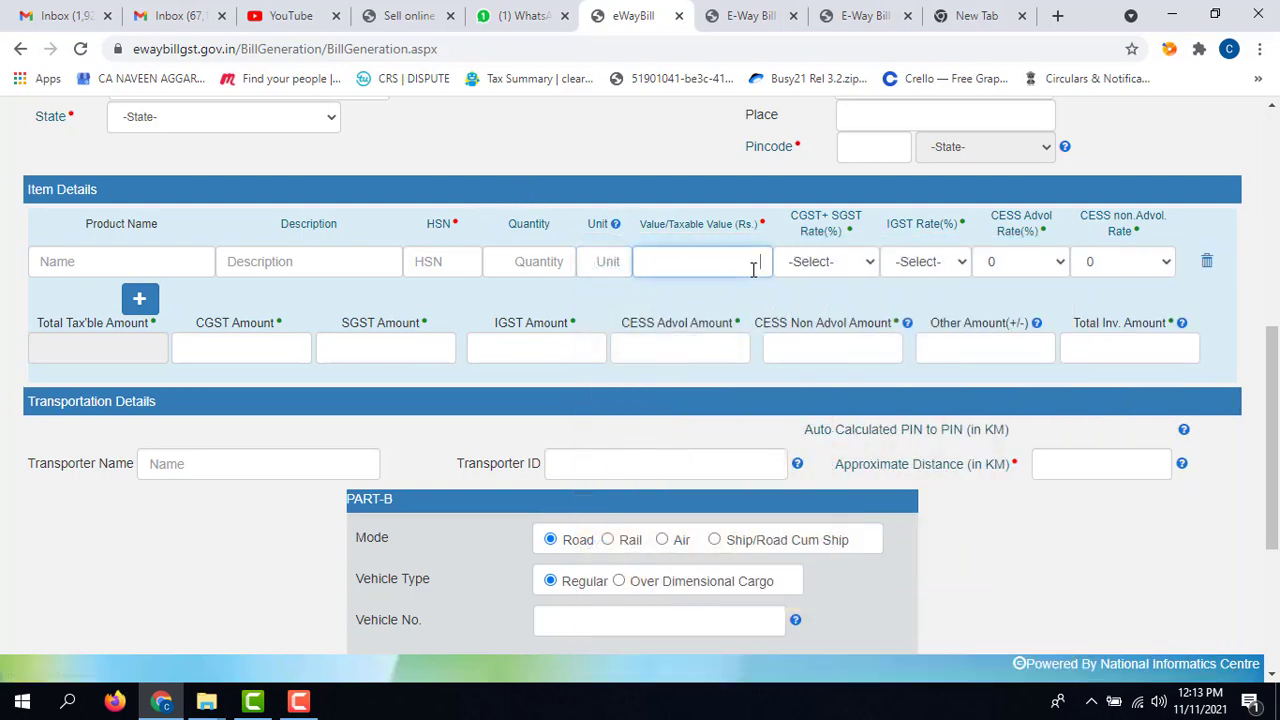
pyautogui.click(836, 266)
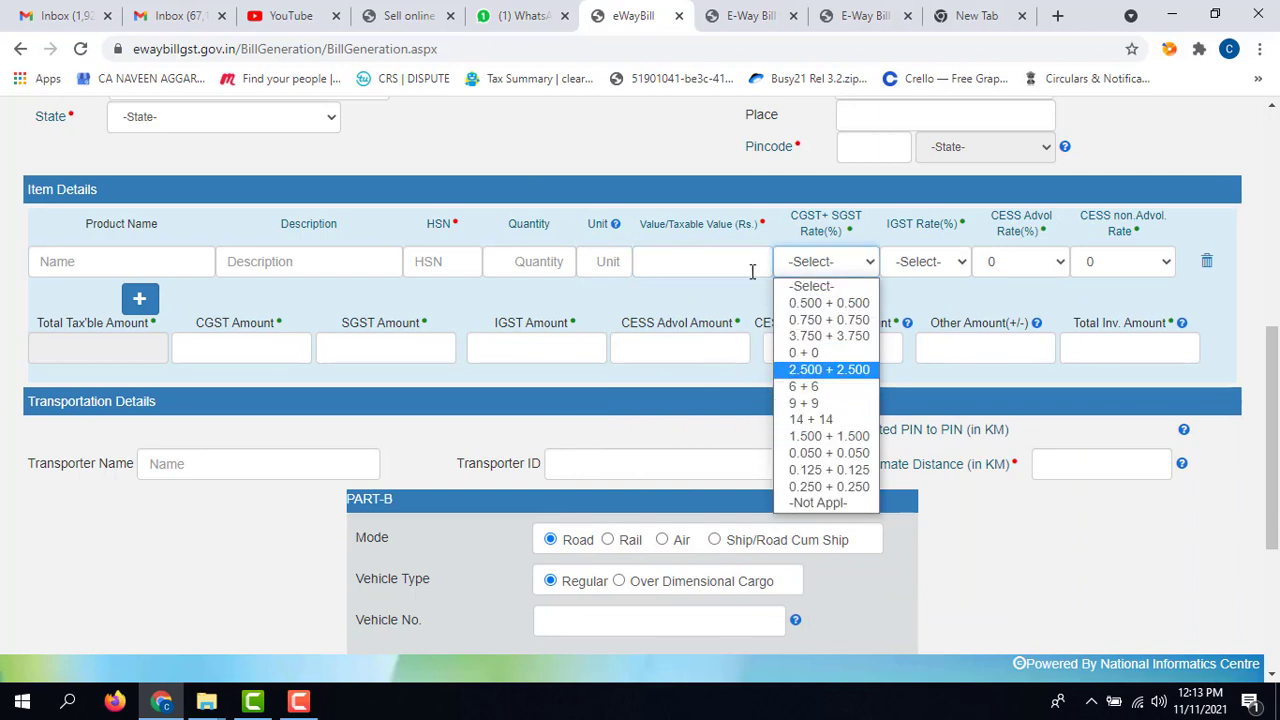
pyautogui.click(811, 288)
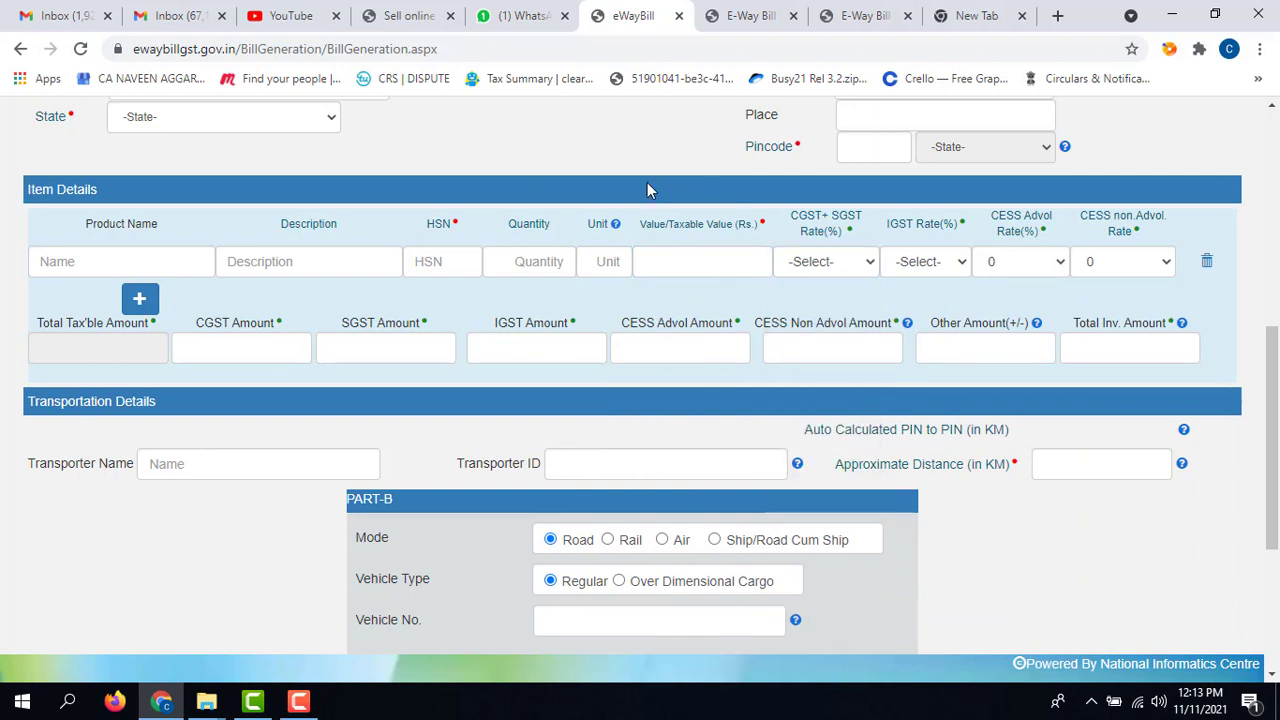
pyautogui.scroll(2, 206, 194)
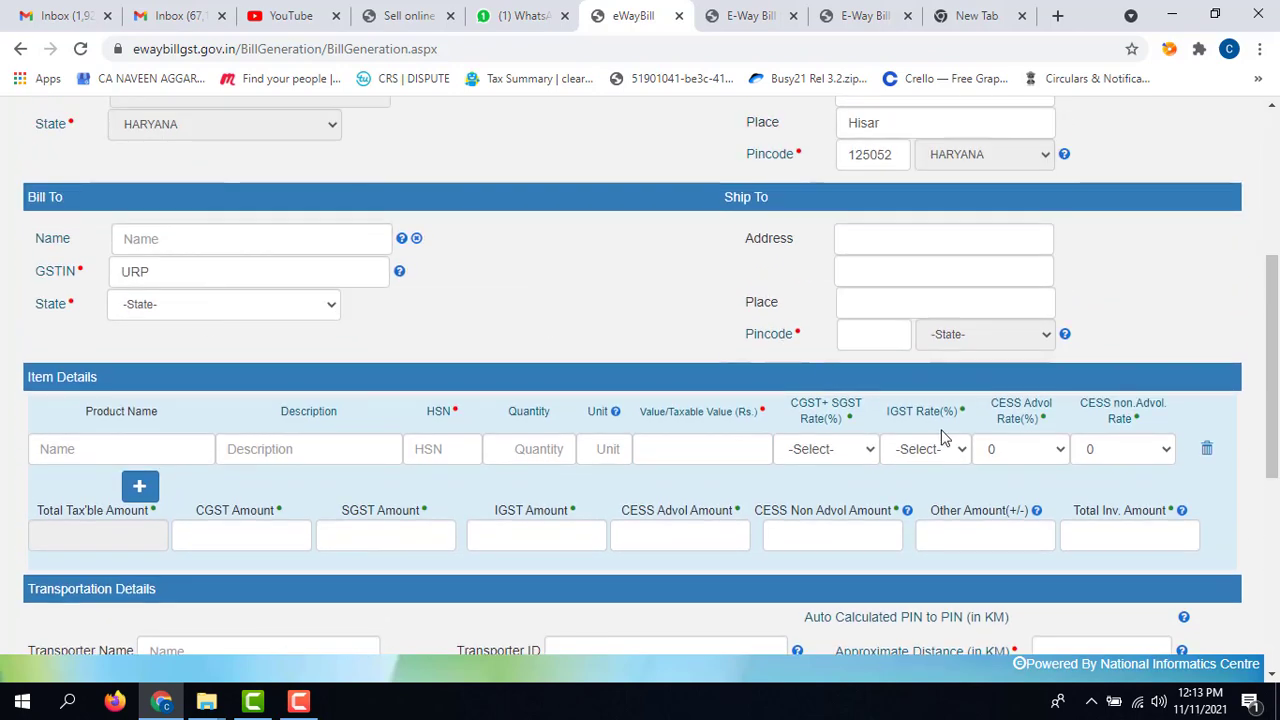
pyautogui.scroll(-2, 893, 415)
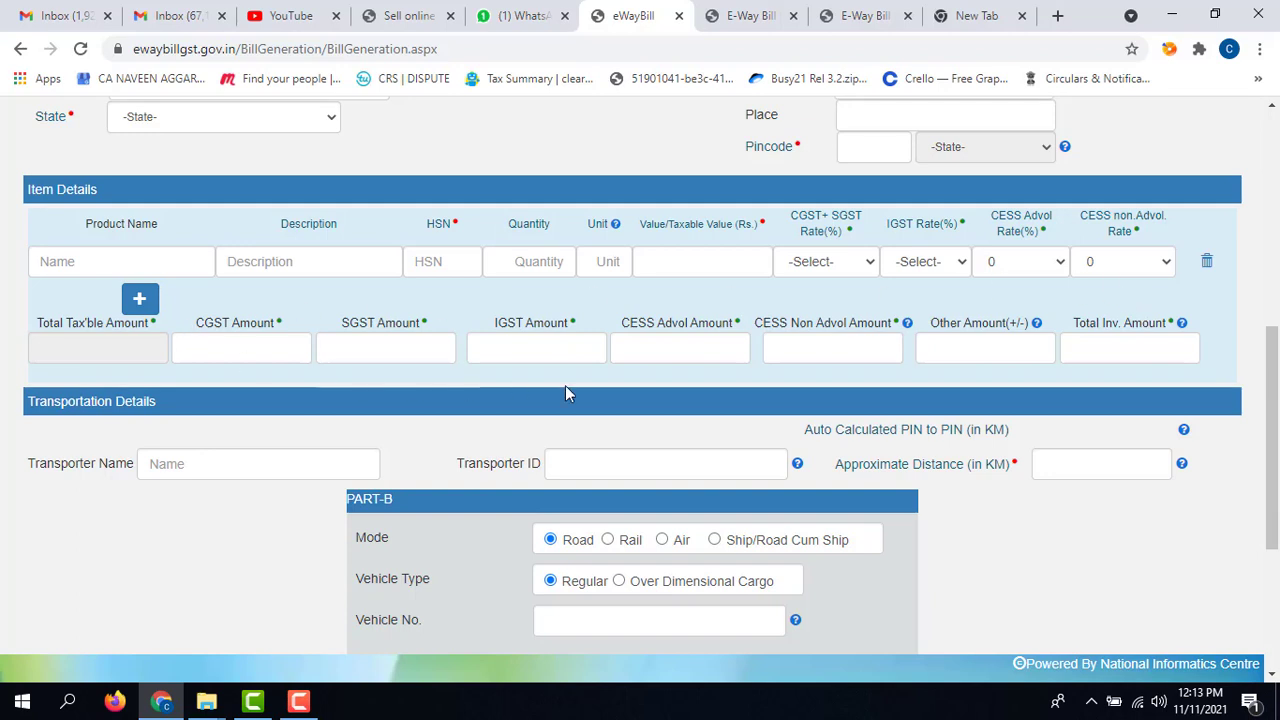
pyautogui.click(1116, 348)
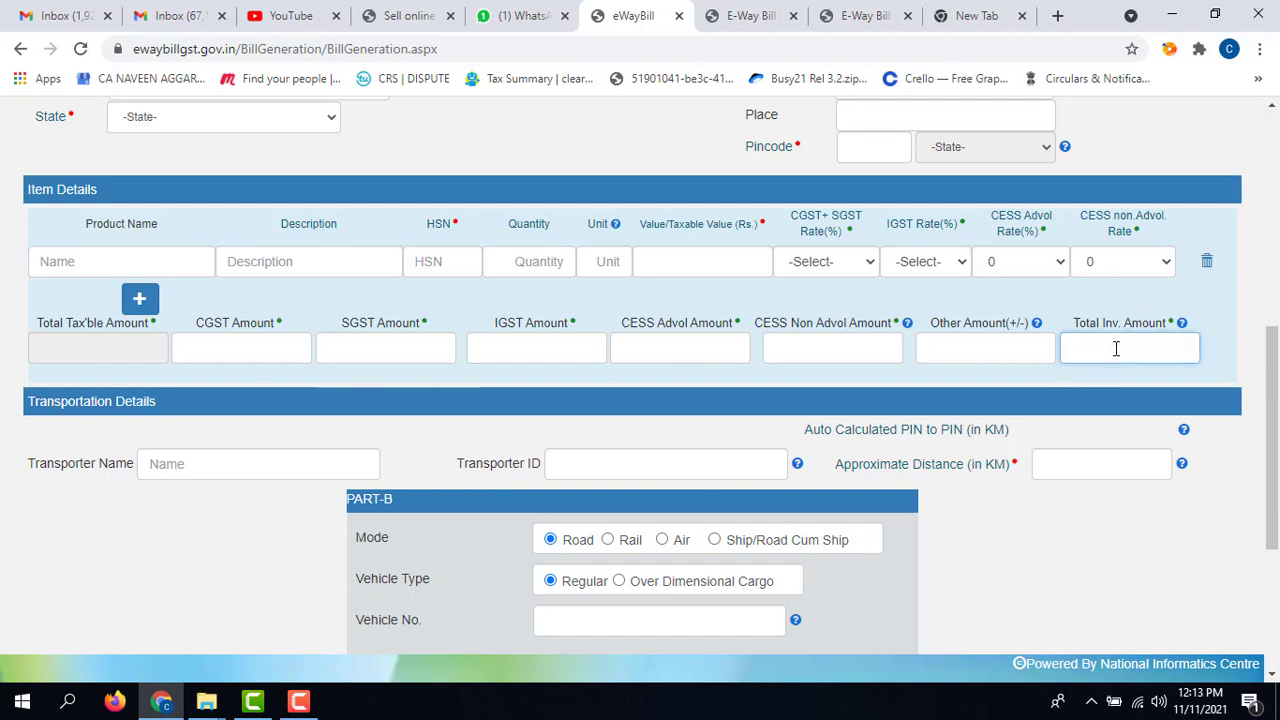
# - Examine the approximate distance field in the transportation details and the mode and vehicle number fields in Part-B
pyautogui.scroll(-2, 960, 349)
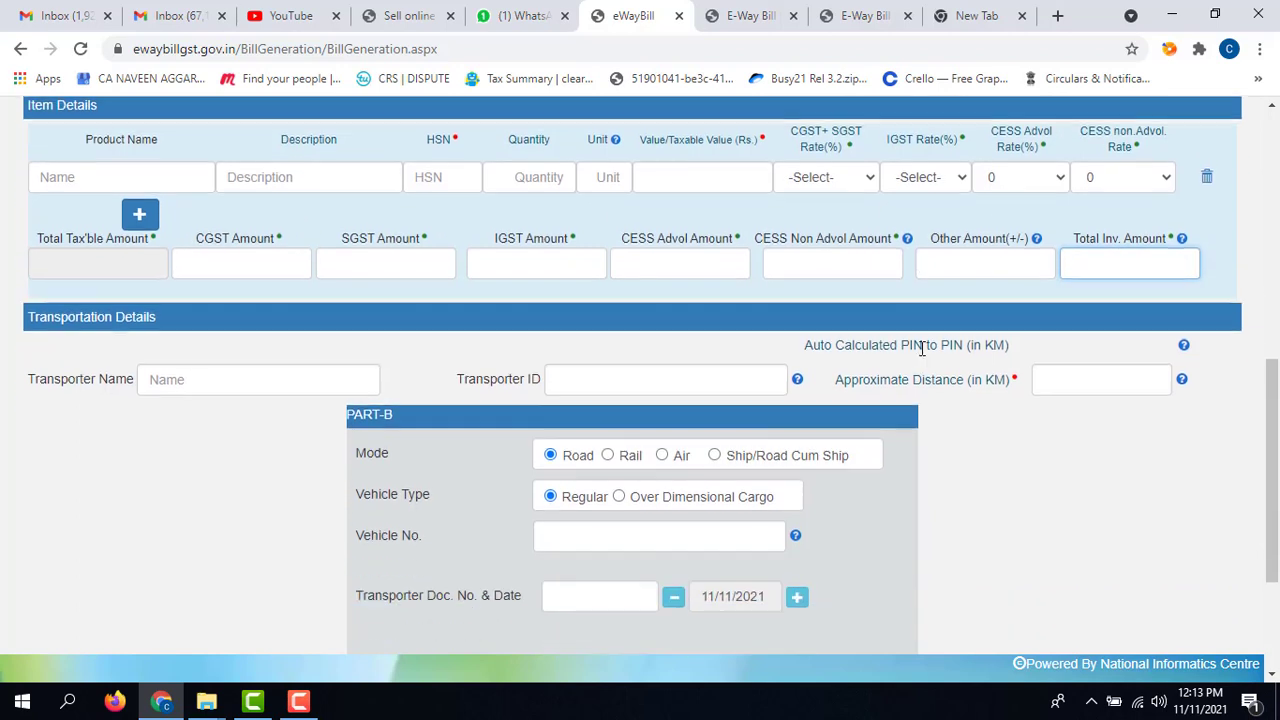
pyautogui.click(1105, 280)
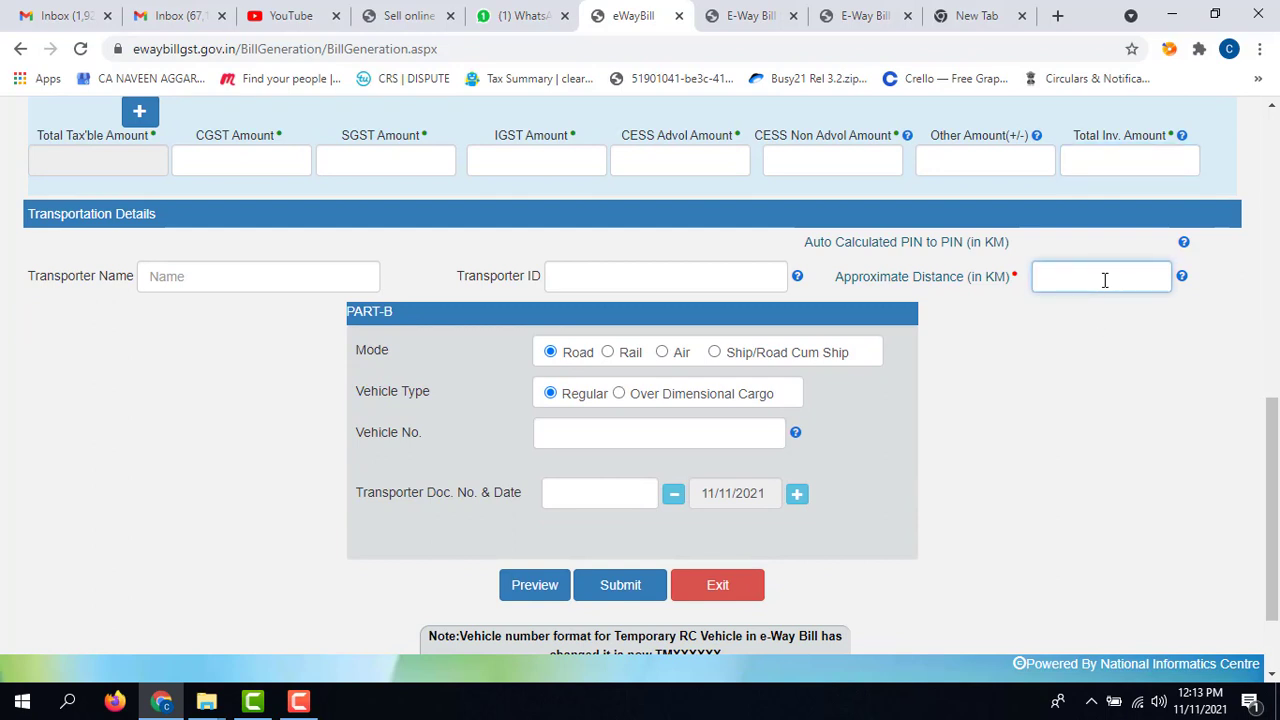
pyautogui.scroll(-1, 781, 308)
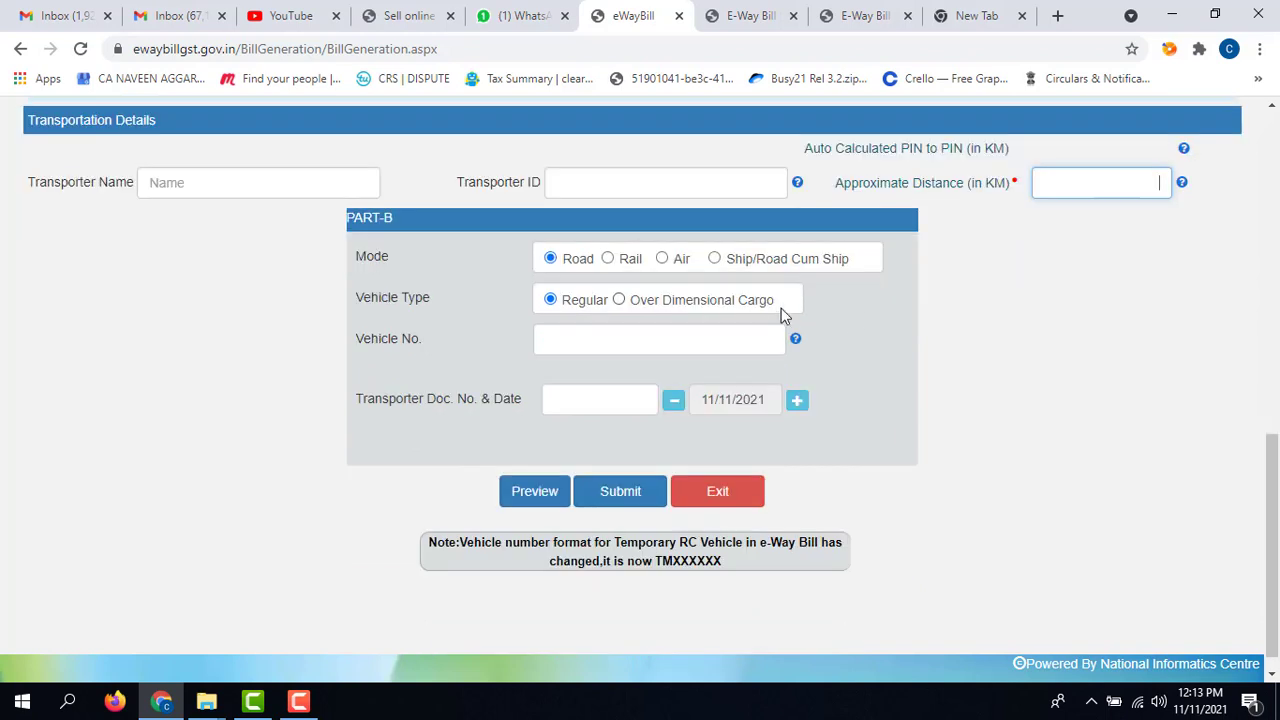
pyautogui.click(560, 338)
pyautogui.click(616, 273)
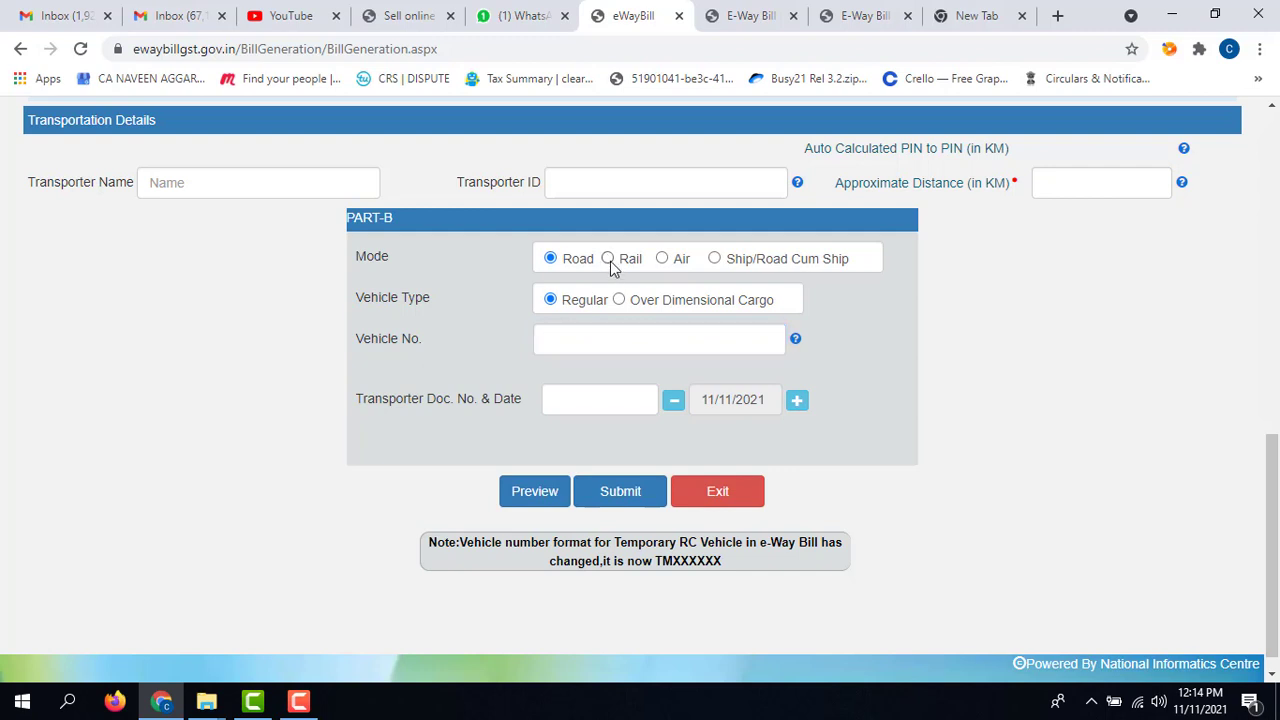
# - Set the transport mode to Rail in Part-B and clear the transporter name
pyautogui.click(607, 258)
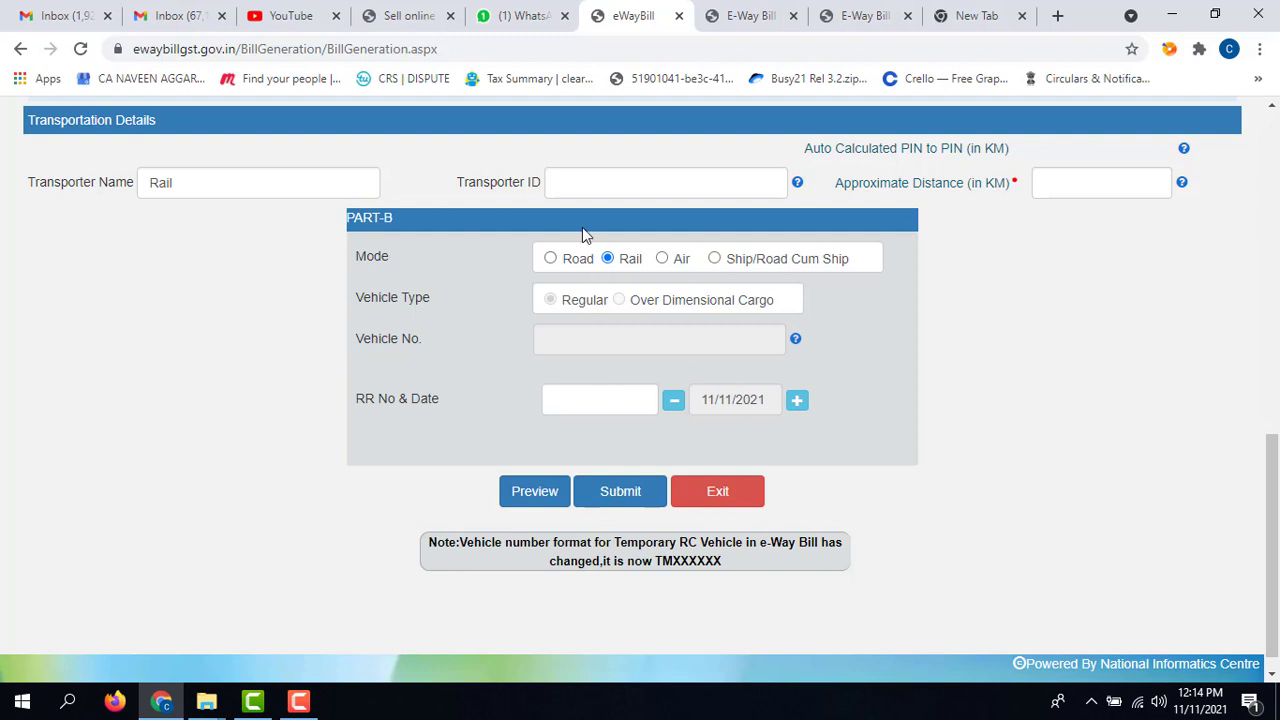
pyautogui.click(573, 191)
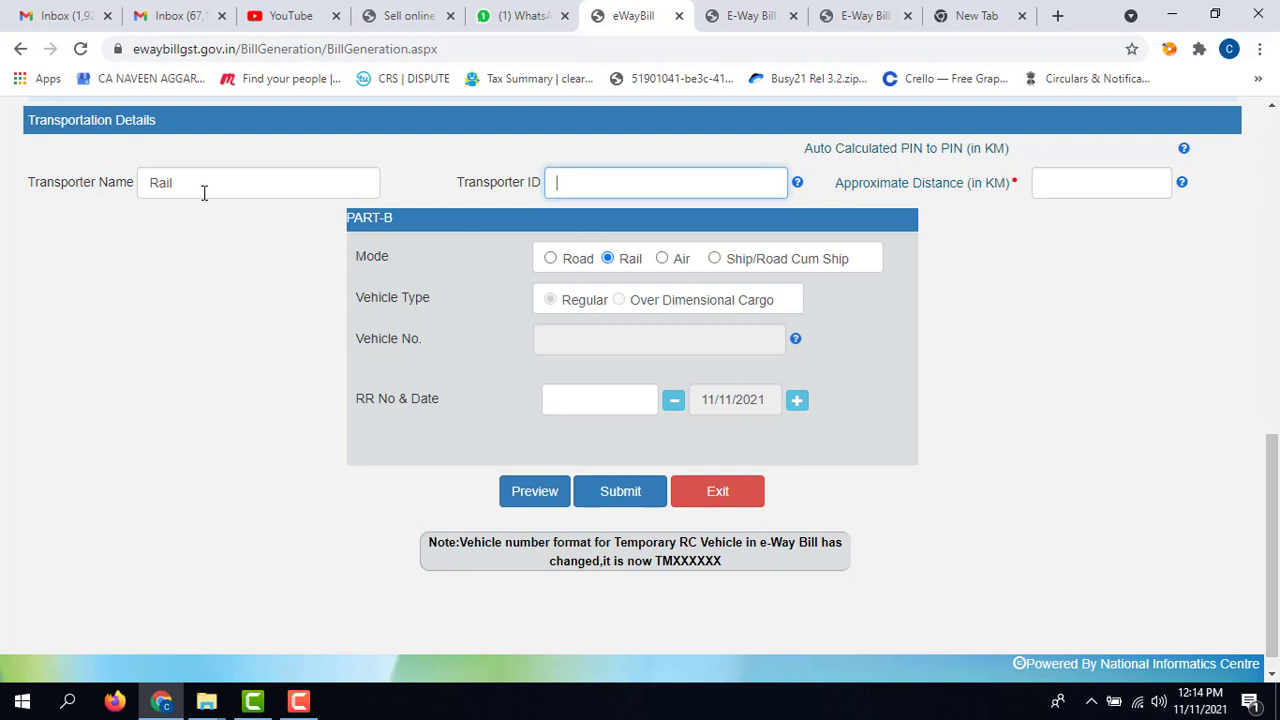
pyautogui.doubleClick(151, 190)
pyautogui.press('BackSpace')
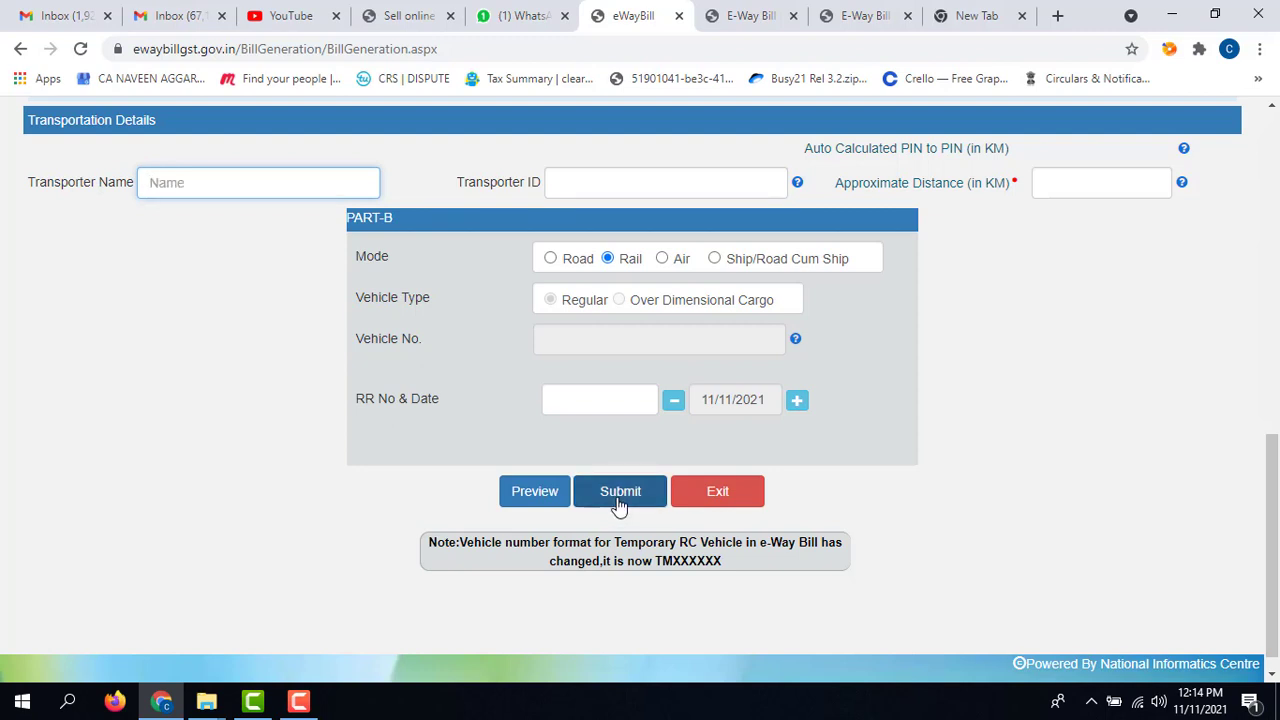
pyautogui.scroll(-1, 657, 432)
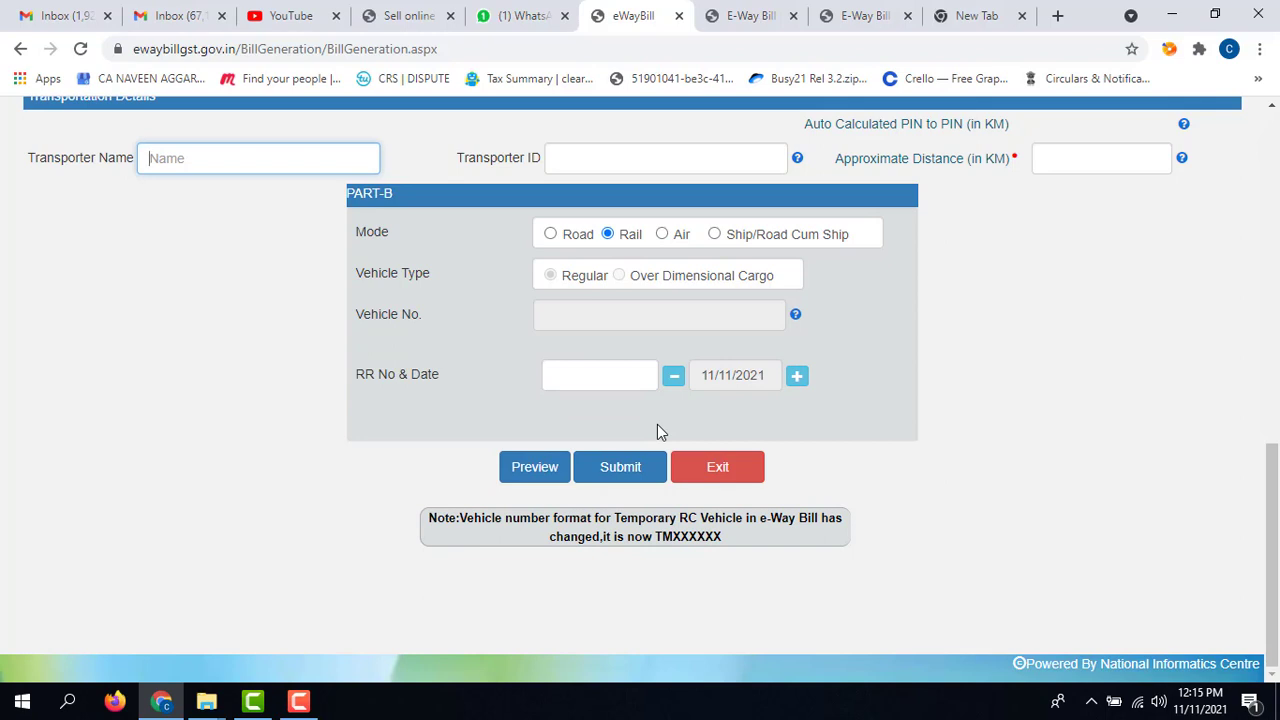